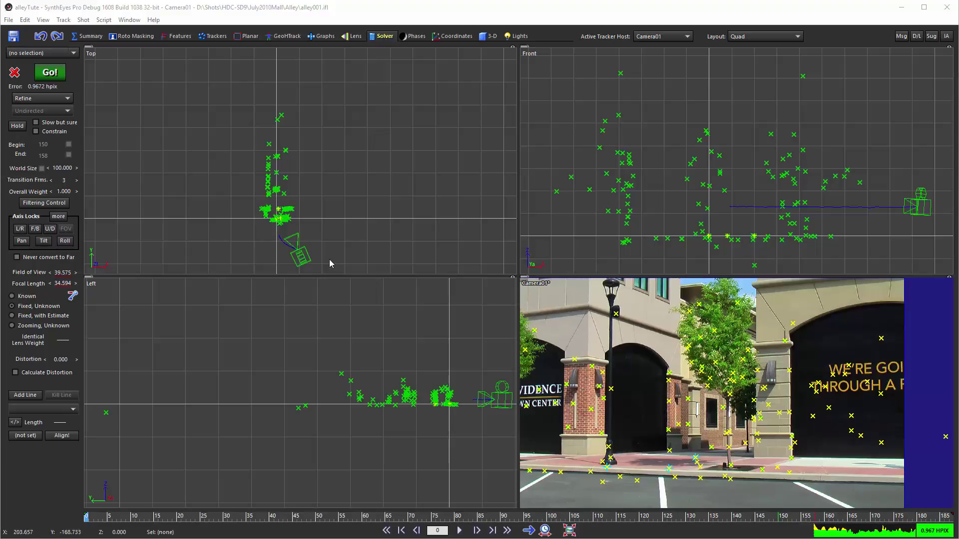
# - Frame the camera path and nearby trackers in the Top view, and shift the Left view to centre its trackers and camera
pyautogui.scroll(3, 280, 232)
pyautogui.moveTo(265, 198); pyautogui.dragTo(248, 124, button='middle')
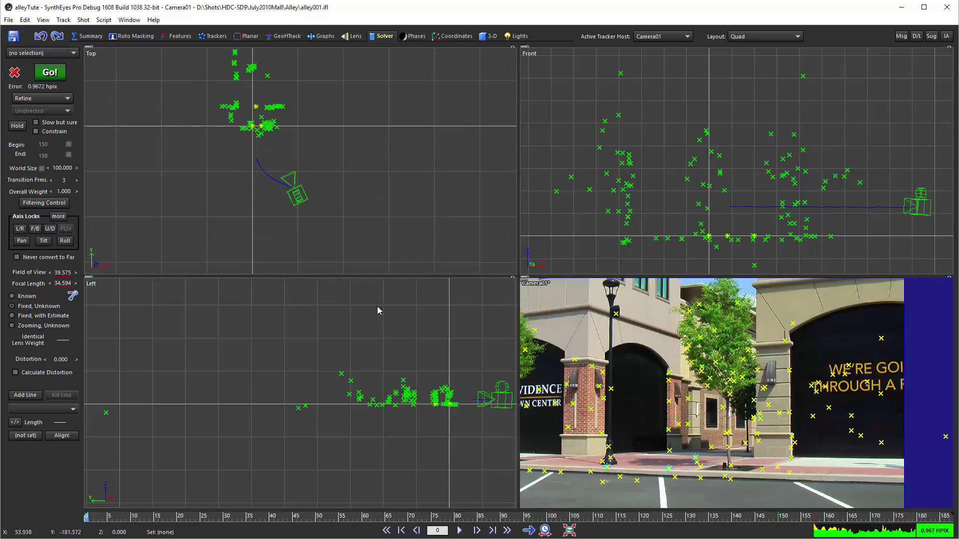
pyautogui.moveTo(381, 316); pyautogui.dragTo(206, 321, button='middle')
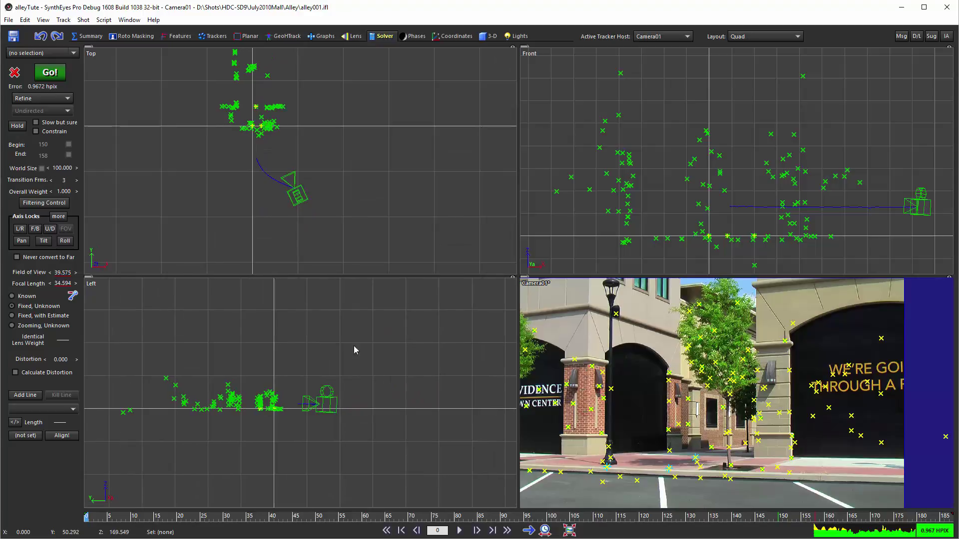
# - Open the Solver Locking controls as a floating window and narrow the main window so the two sit side by side
pyautogui.click(129, 20)
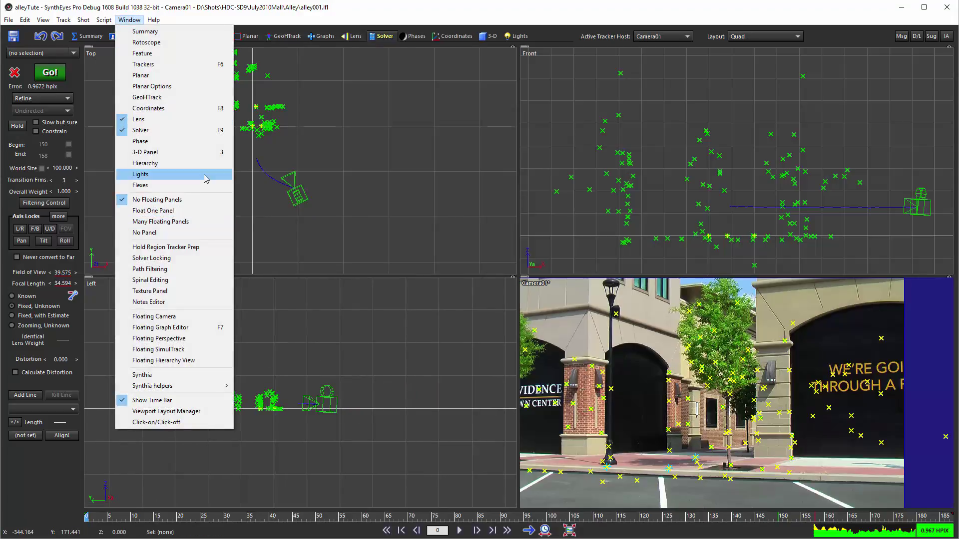
pyautogui.click(175, 258)
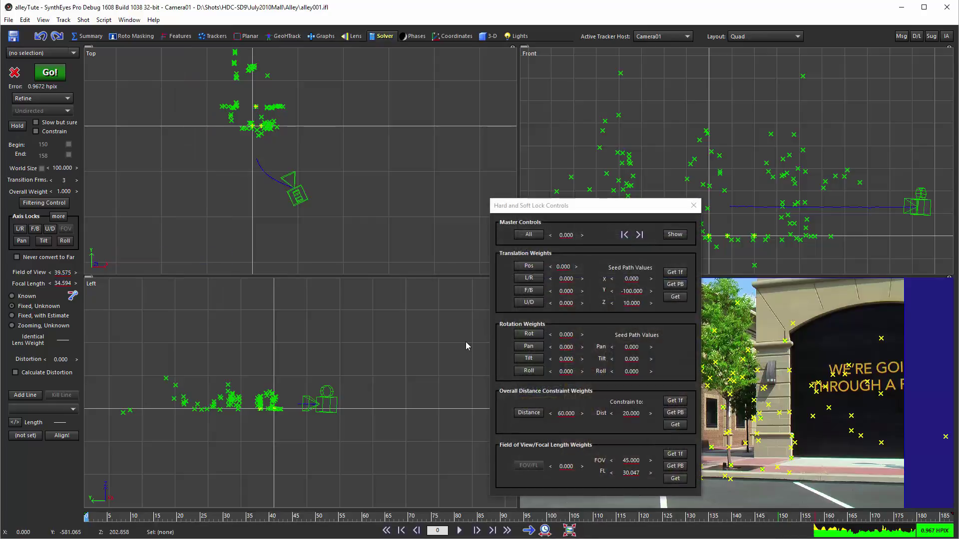
pyautogui.moveTo(568, 211); pyautogui.dragTo(827, 12)
pyautogui.click(956, 339)
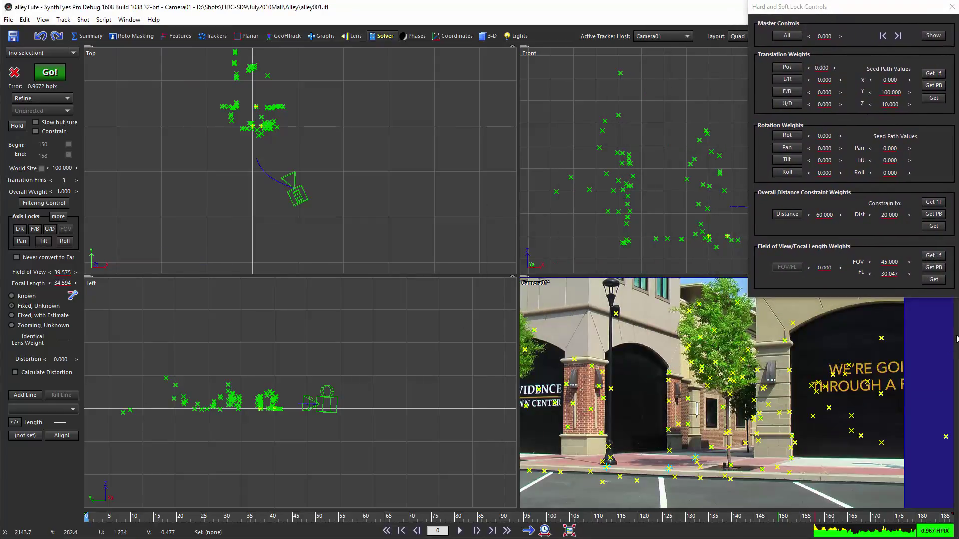
pyautogui.moveTo(956, 328); pyautogui.dragTo(749, 319)
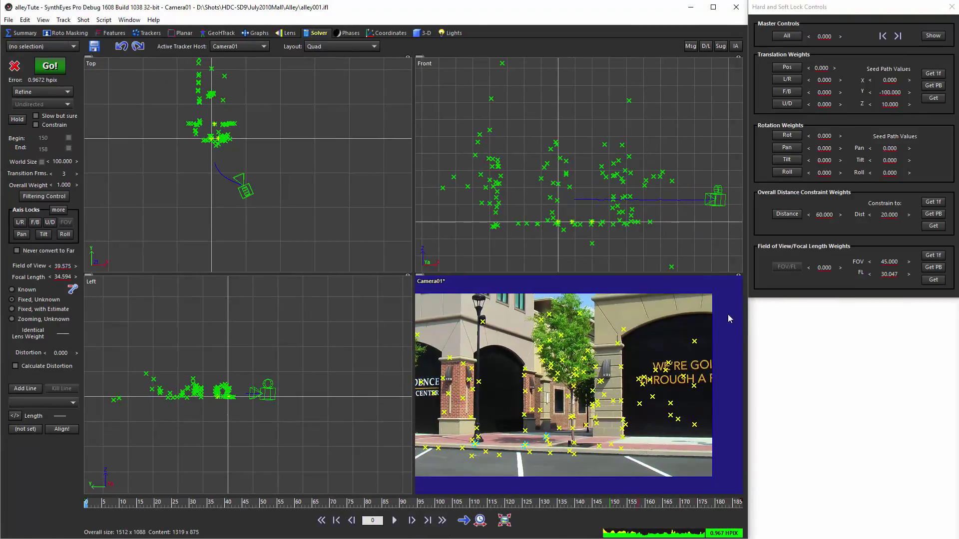
# - Open a floating Hierarchy View, place it beneath the Hard and Soft Lock Controls and widen it to meet the main window's edge
pyautogui.click(129, 20)
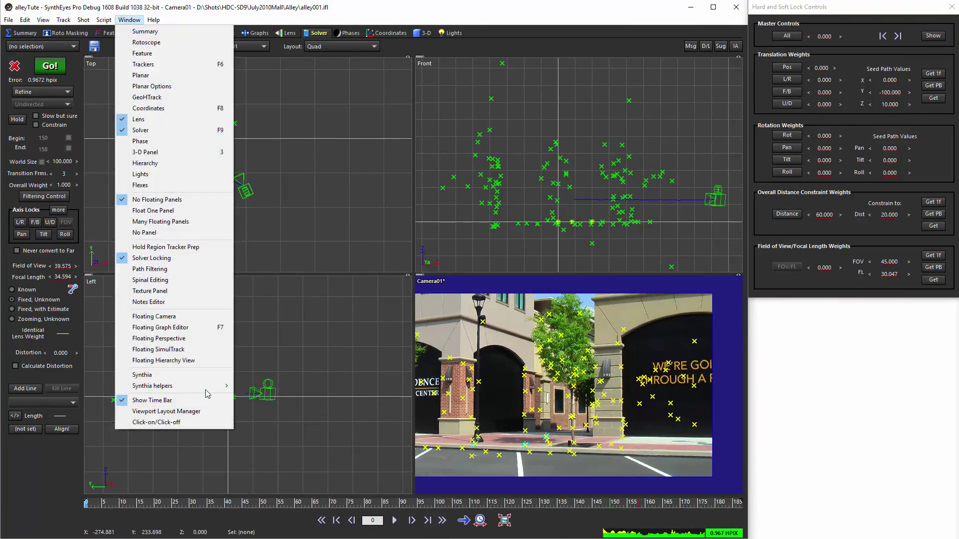
pyautogui.click(165, 361)
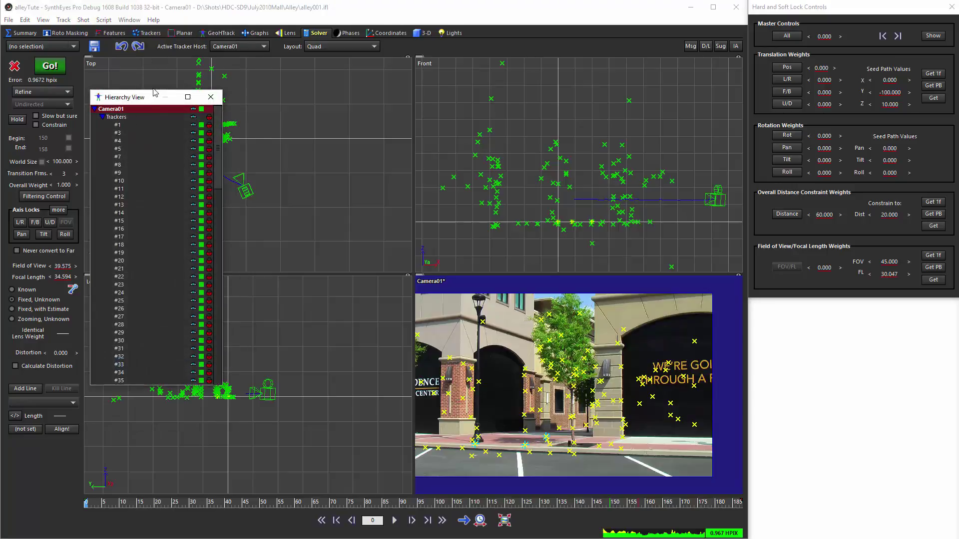
pyautogui.moveTo(154, 91); pyautogui.dragTo(154, 238)
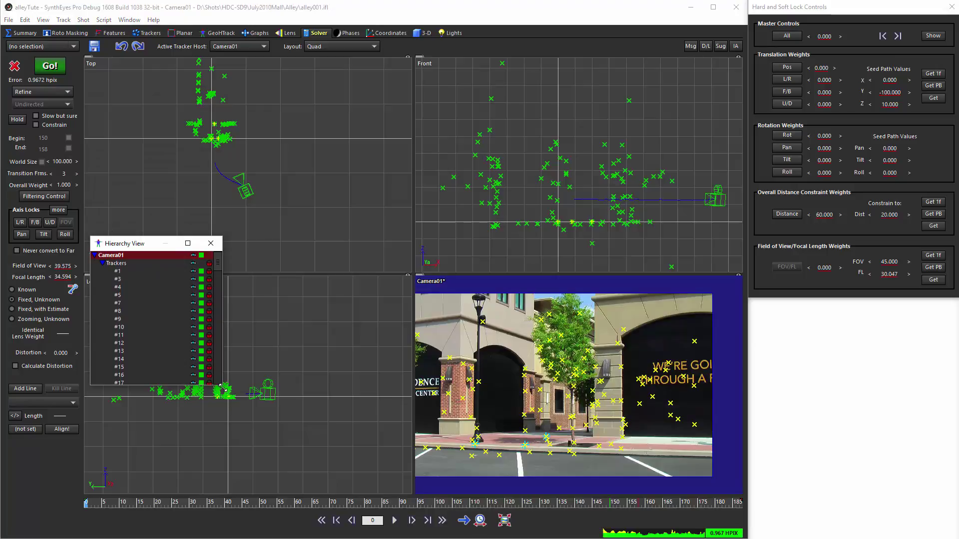
pyautogui.moveTo(222, 385); pyautogui.dragTo(288, 483)
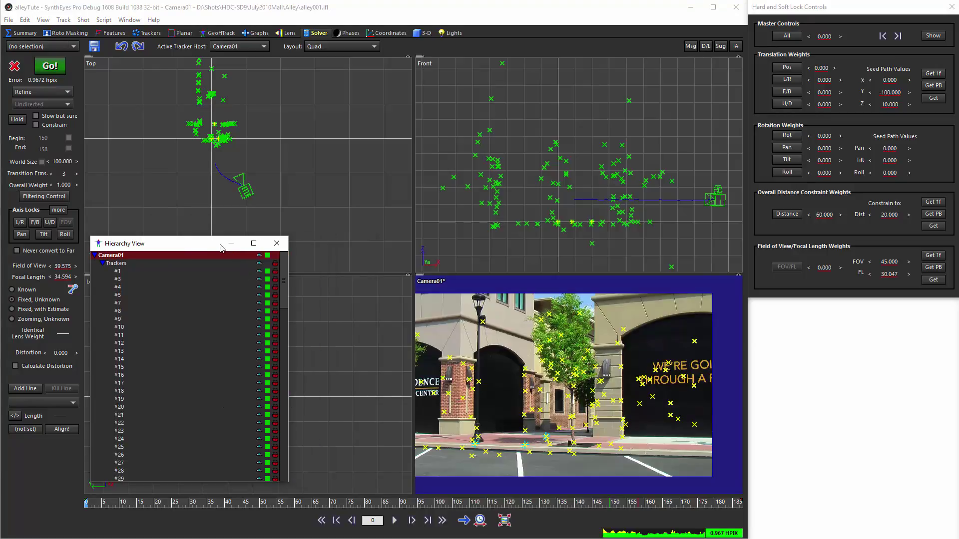
pyautogui.moveTo(201, 248); pyautogui.dragTo(873, 311)
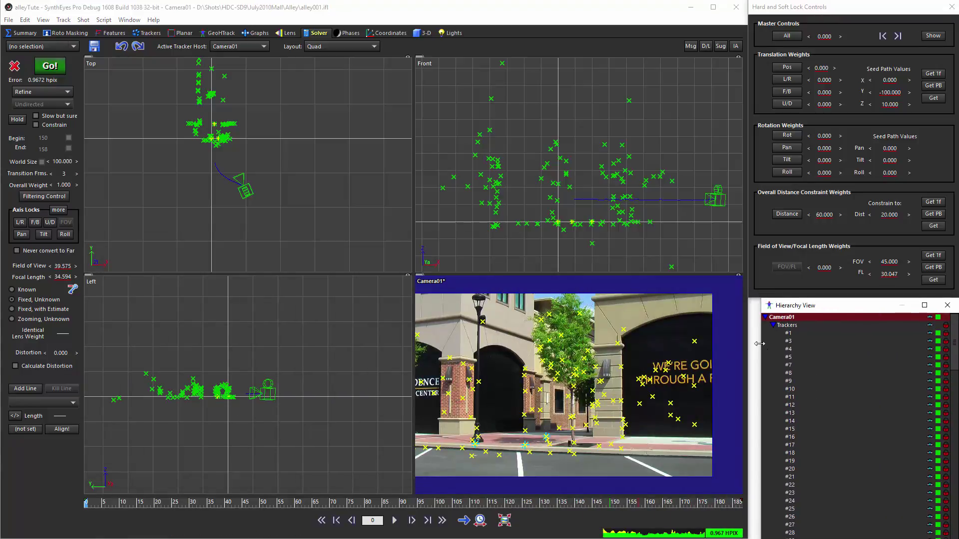
pyautogui.moveTo(759, 344); pyautogui.dragTo(746, 344)
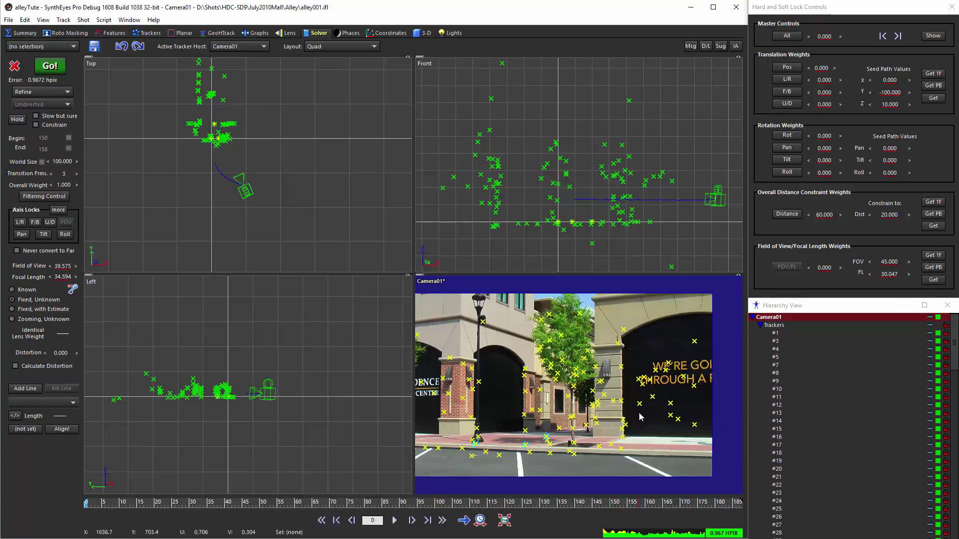
# - Frame the Camera view closely on the dark fixture beside the lamp post, and enlarge the tracker clusters in the Left and Top views
pyautogui.scroll(3, 555, 391)
pyautogui.scroll(3, 556, 391)
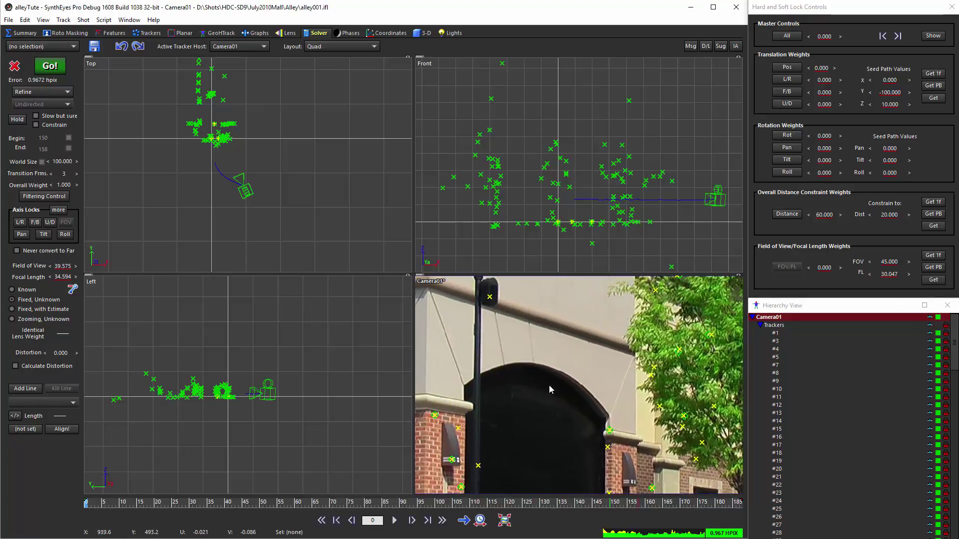
pyautogui.scroll(3, 488, 280)
pyautogui.moveTo(505, 328); pyautogui.dragTo(589, 366, button='middle')
pyautogui.scroll(2, 354, 399)
pyautogui.scroll(3, 381, 396)
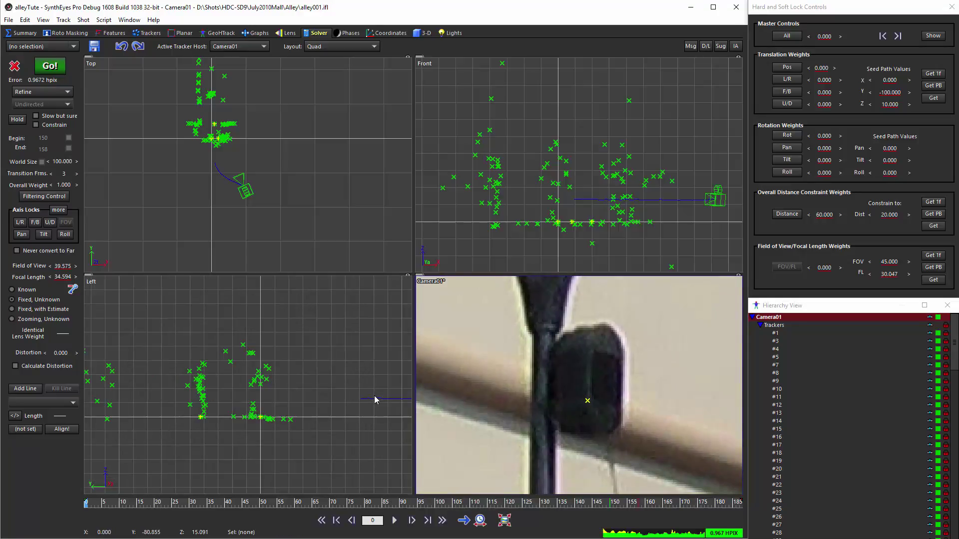
pyautogui.scroll(2, 241, 387)
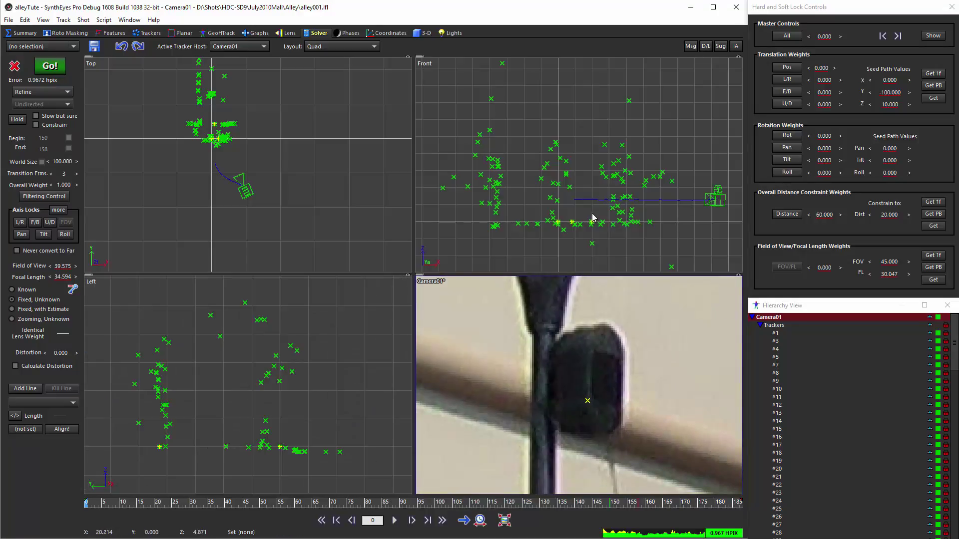
pyautogui.scroll(5, 207, 135)
pyautogui.moveTo(259, 124); pyautogui.dragTo(252, 151, button='middle')
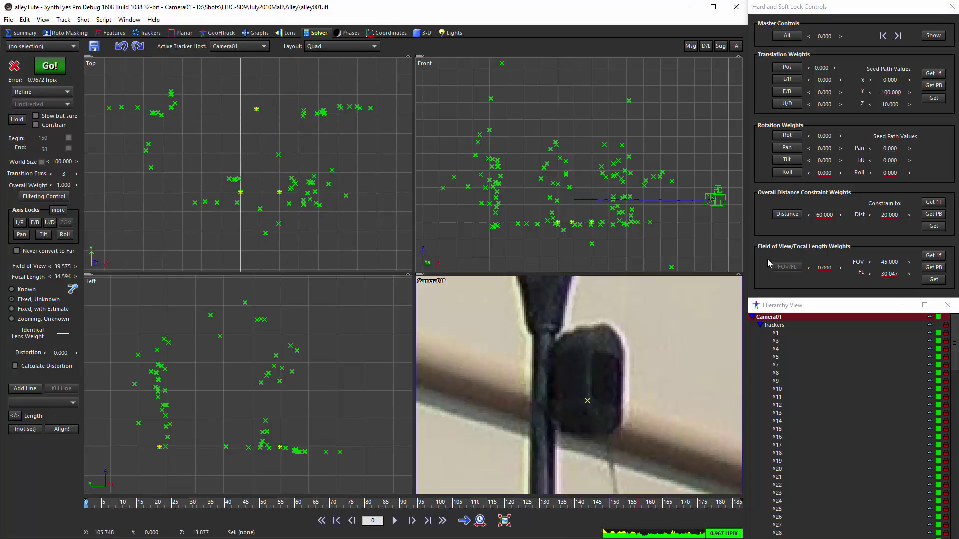
pyautogui.click(760, 325)
pyautogui.click(759, 325)
# - Open the recent scene empty.sni and reopen alleyTute.sni to check whether its views and floating windows are restored
pyautogui.click(9, 22)
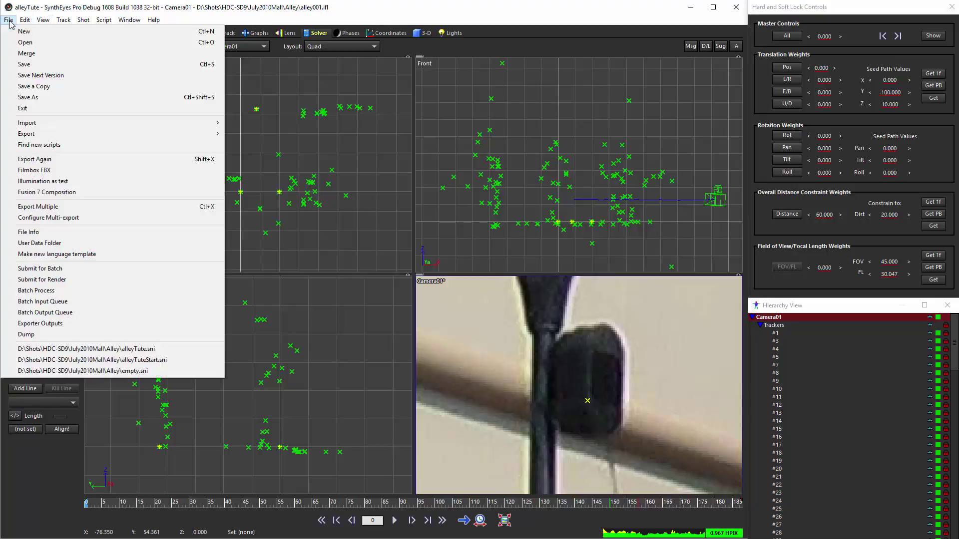
pyautogui.click(133, 375)
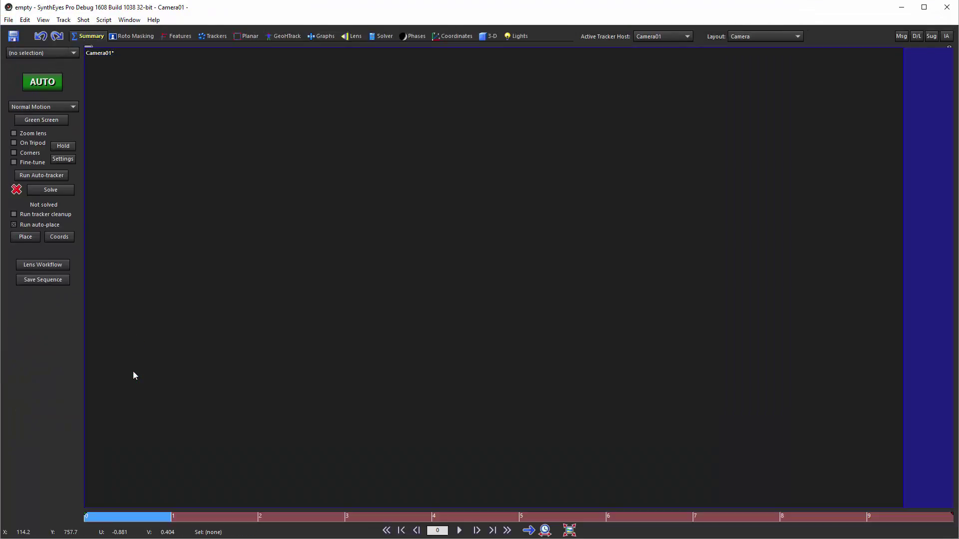
pyautogui.click(8, 20)
pyautogui.click(100, 364)
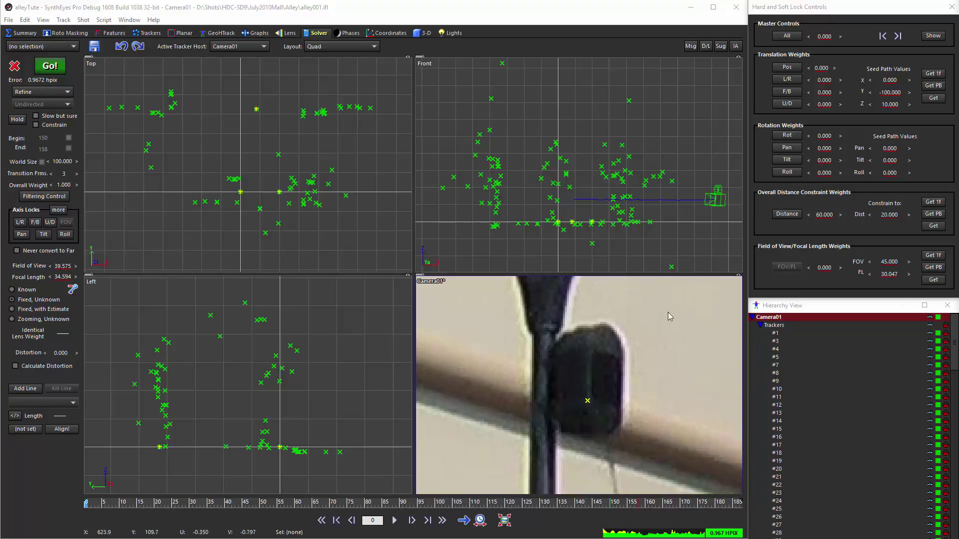
pyautogui.click(128, 20)
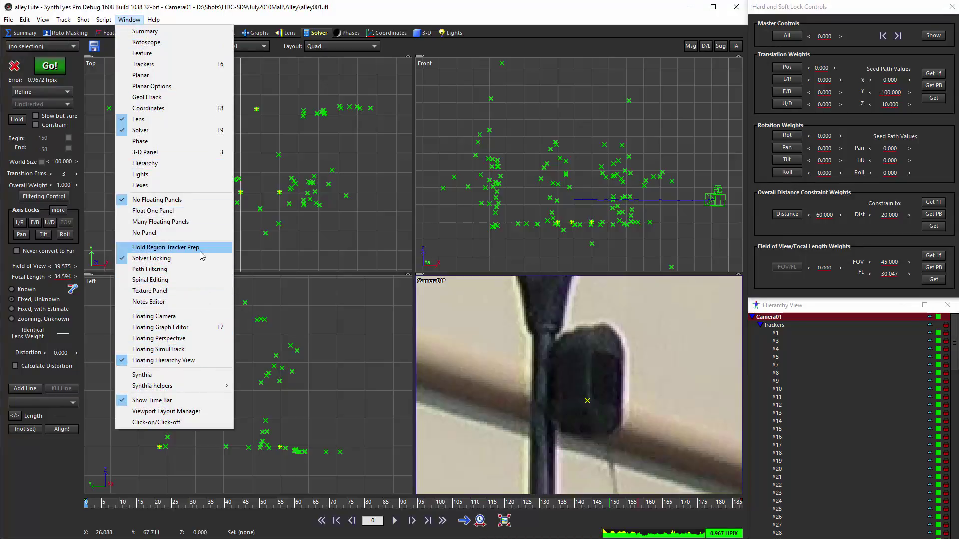
pyautogui.click(370, 14)
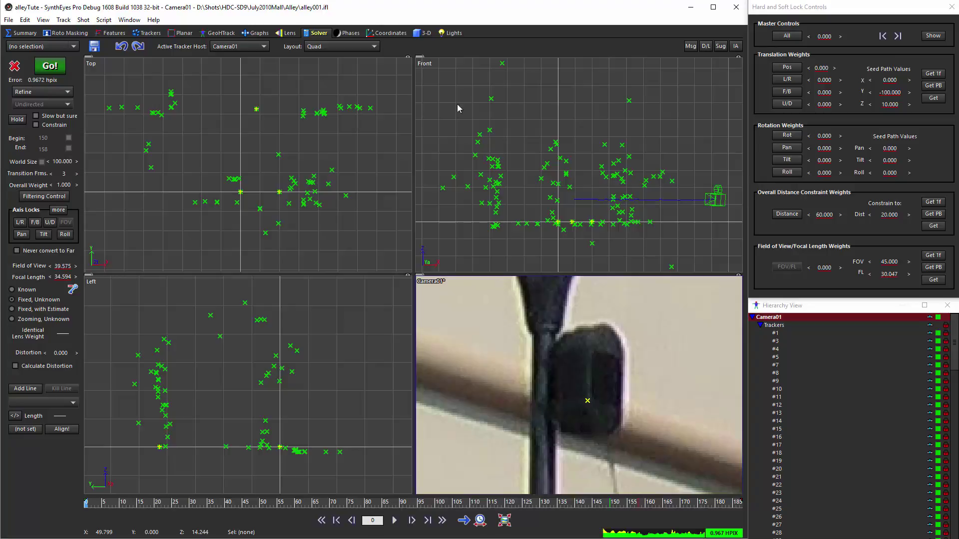
# - Switch the panel mode to Many Floating Panels and place the floating Solver panel over the Front view
pyautogui.click(120, 21)
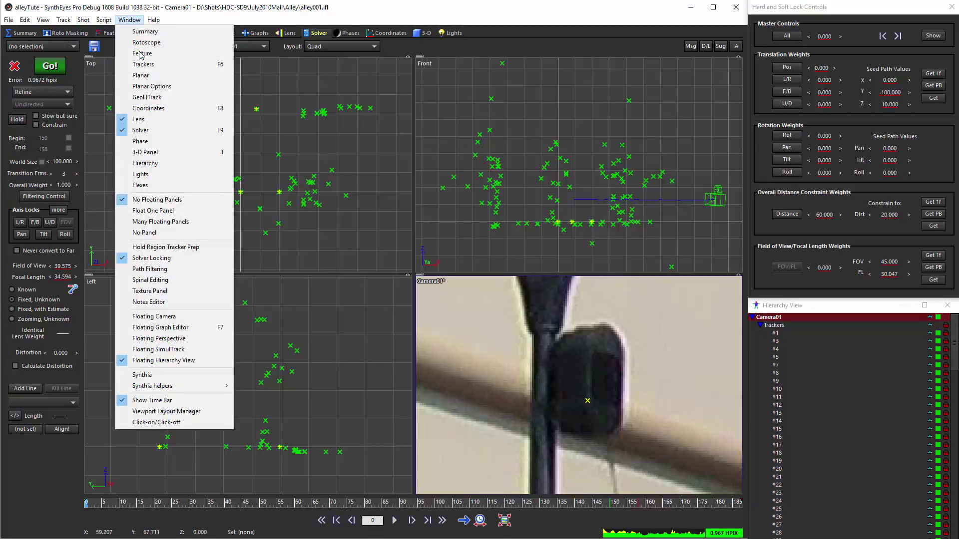
pyautogui.click(188, 224)
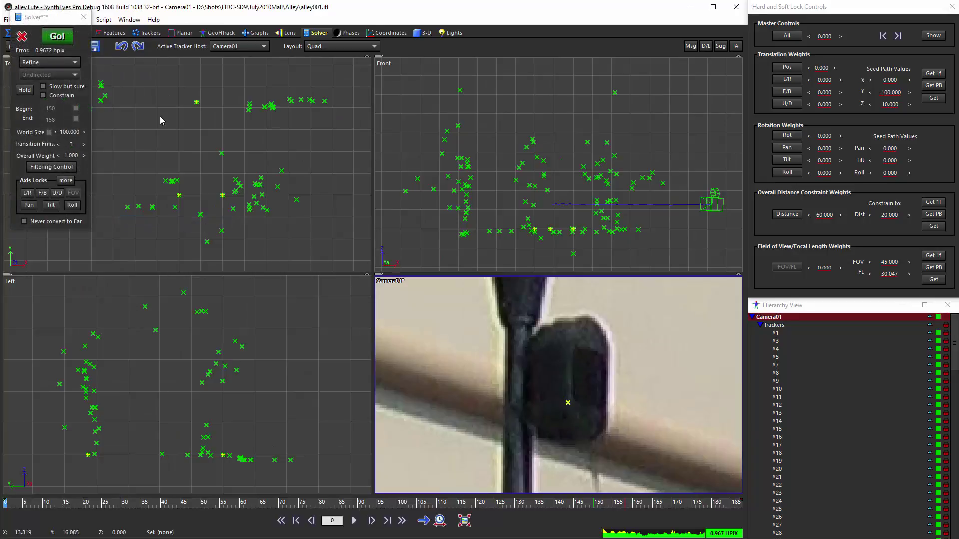
pyautogui.moveTo(44, 16); pyautogui.dragTo(617, 106)
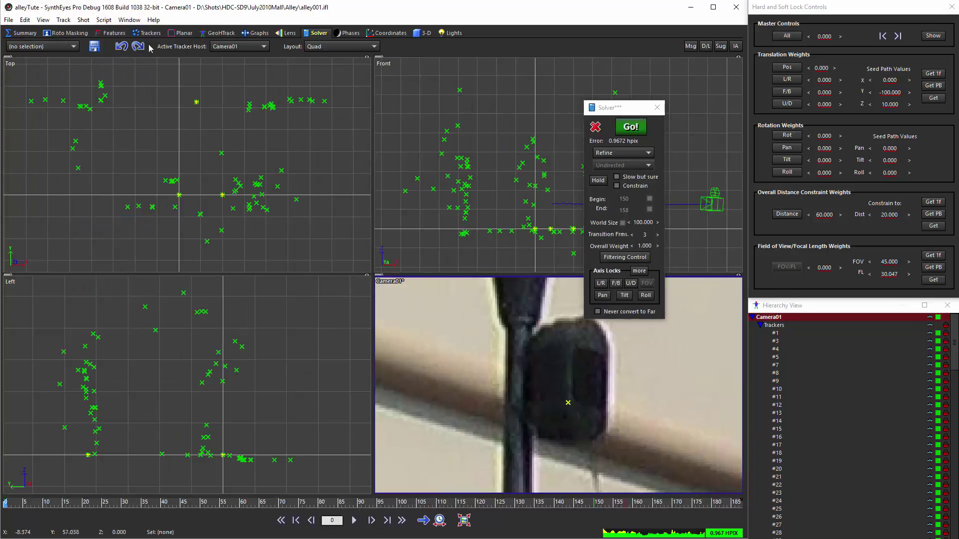
# - Open the Features and Coordinates panels as floating panels and line them up in a row with the Solver panel
pyautogui.click(117, 34)
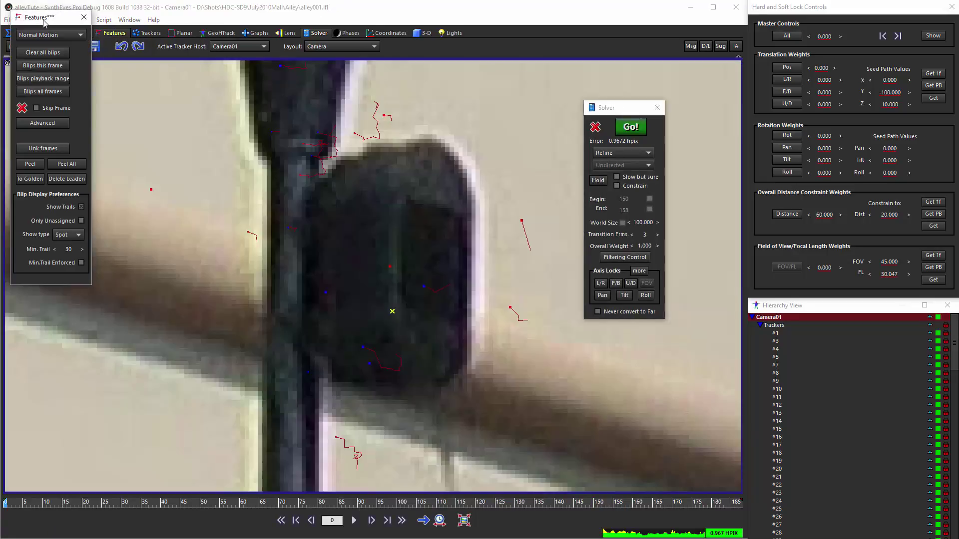
pyautogui.moveTo(47, 18); pyautogui.dragTo(526, 111)
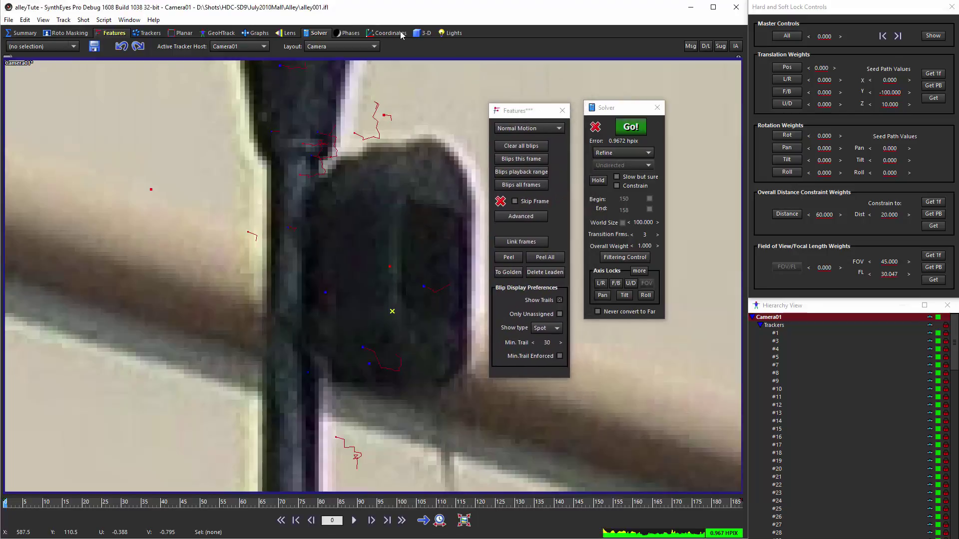
pyautogui.click(372, 33)
pyautogui.moveTo(48, 21); pyautogui.dragTo(432, 115)
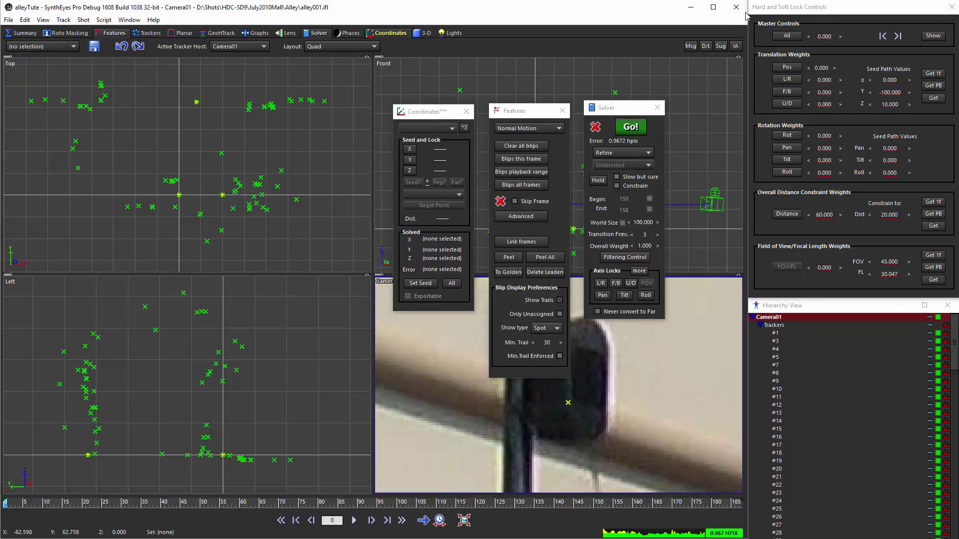
# - Switch to empty.sni and back to alleyTute.sni to check whether the Coordinates, Features and Solver floating panels are restored
pyautogui.click(3, 21)
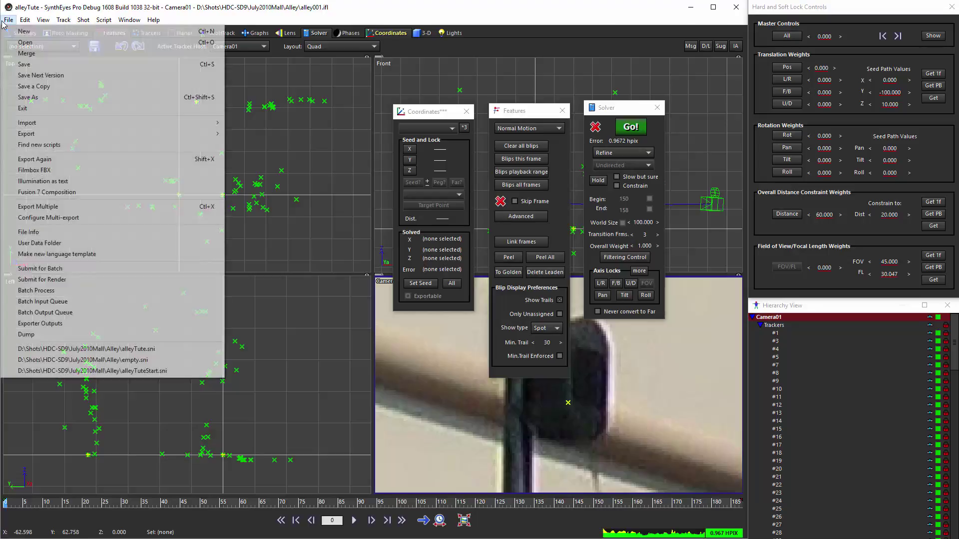
pyautogui.click(55, 359)
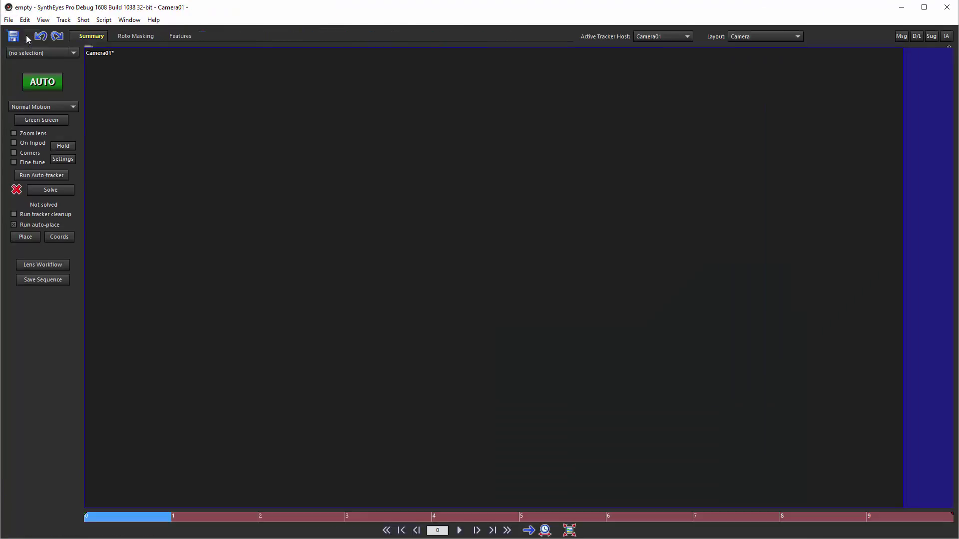
pyautogui.click(10, 22)
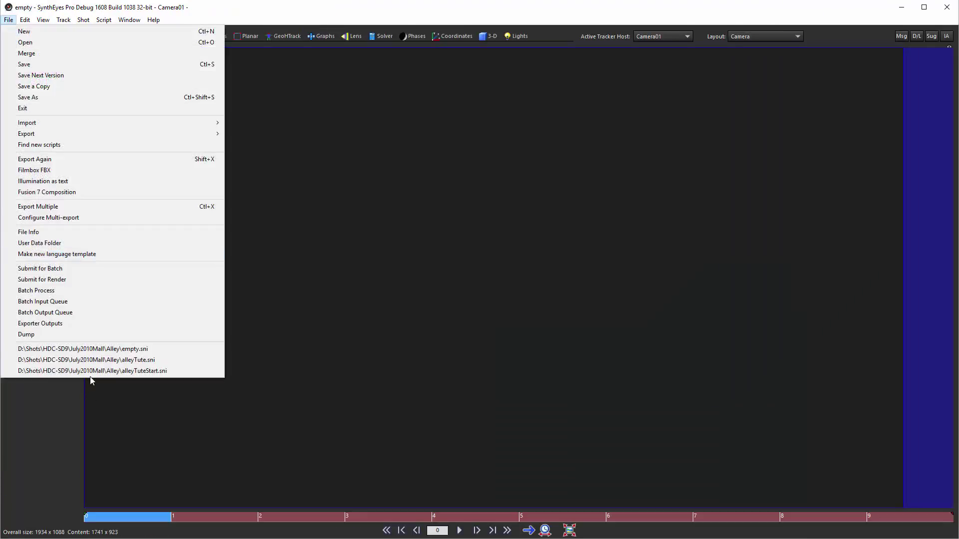
pyautogui.click(89, 361)
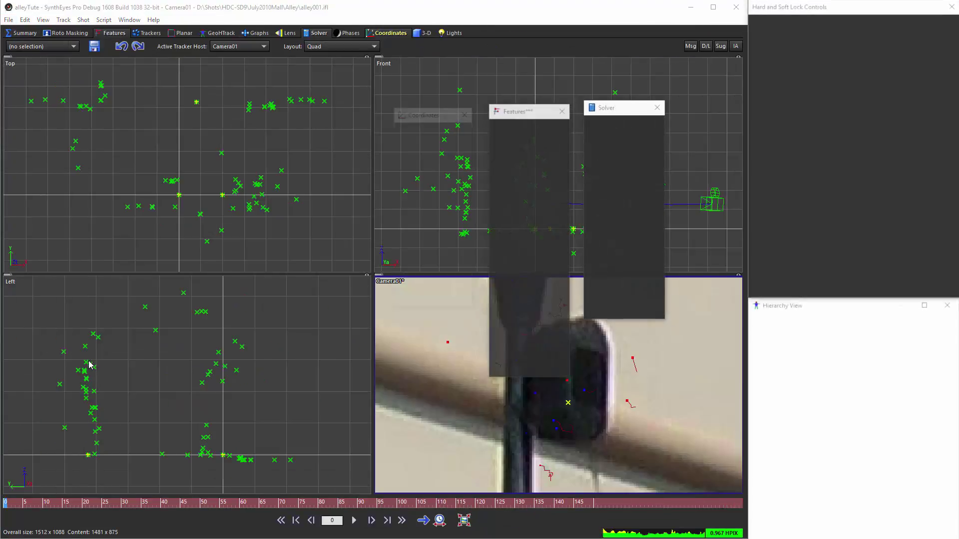
# - Set the panel mode back to No Floating Panels
pyautogui.click(129, 20)
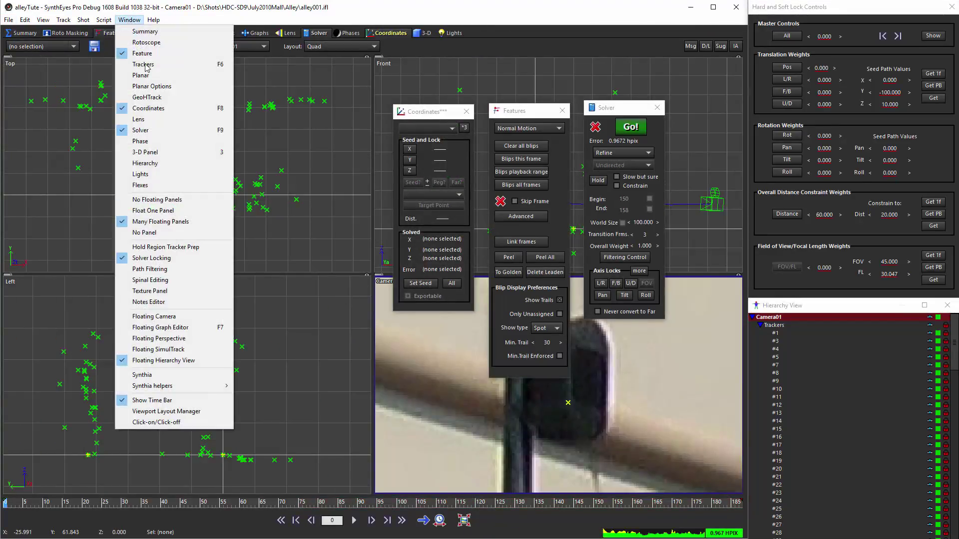
pyautogui.click(175, 201)
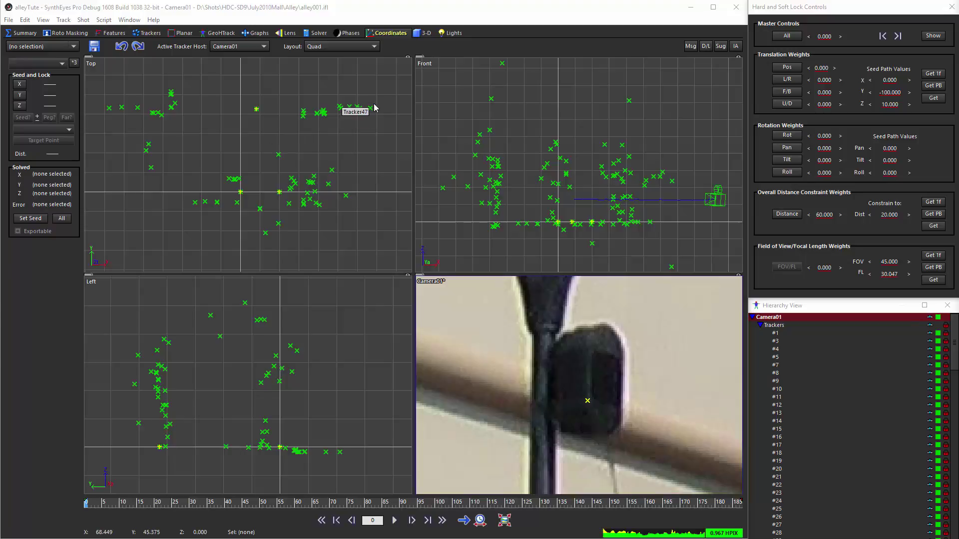
# - Lasso-select the trackers at the far end of the upper row in the Top view and clear the selection
pyautogui.moveTo(375, 102); pyautogui.dragTo(353, 116)
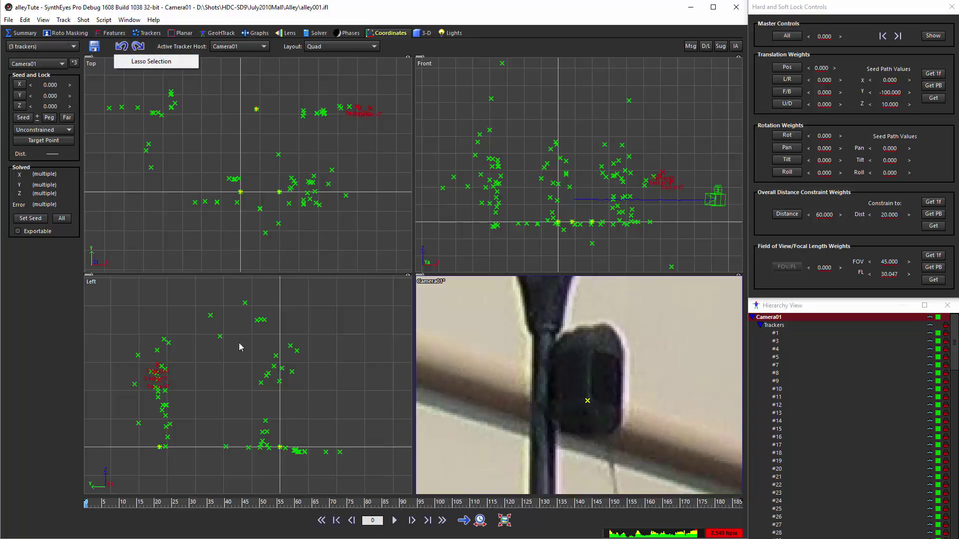
pyautogui.click(342, 125)
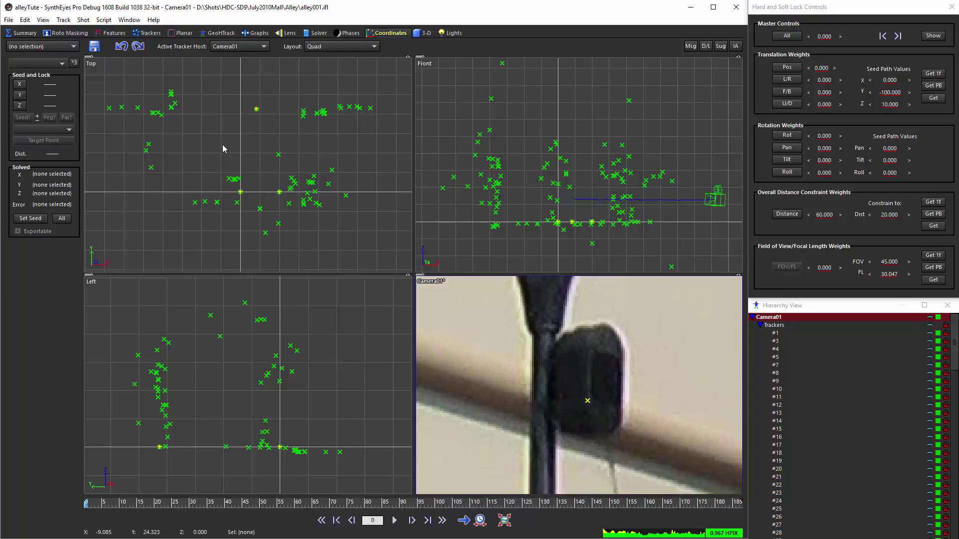
# - Examine the view, tracker appearance and window display options, plus the Appearance page of the preferences
pyautogui.click(43, 19)
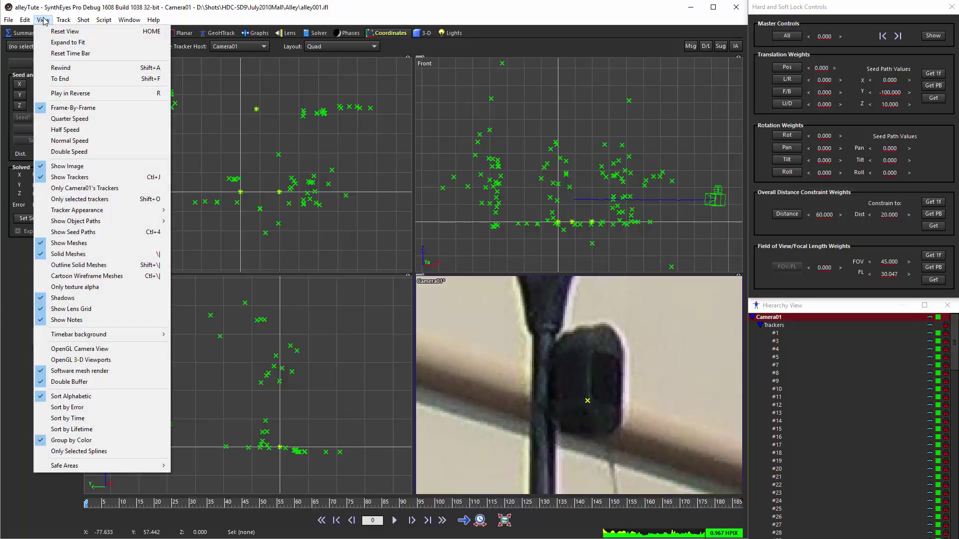
pyautogui.moveTo(62, 214)
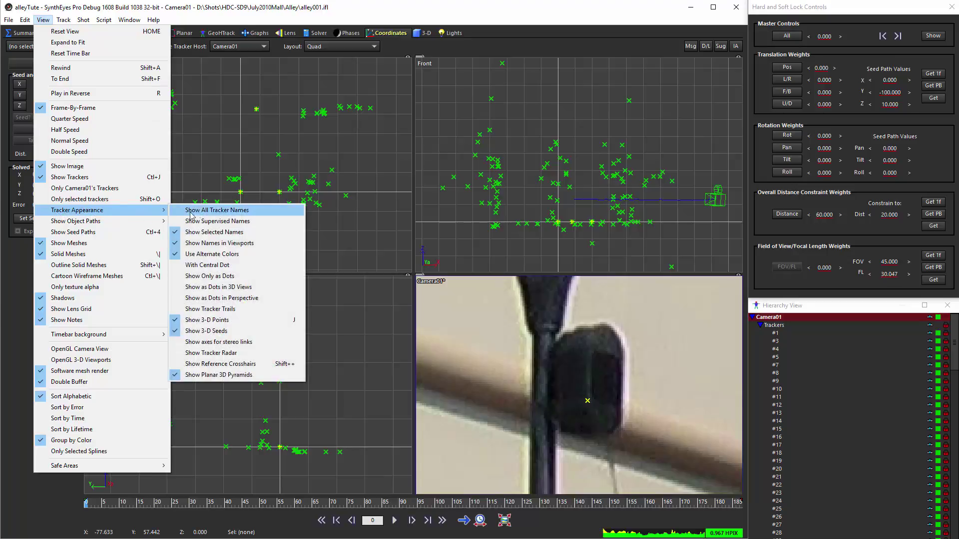
pyautogui.moveTo(129, 20)
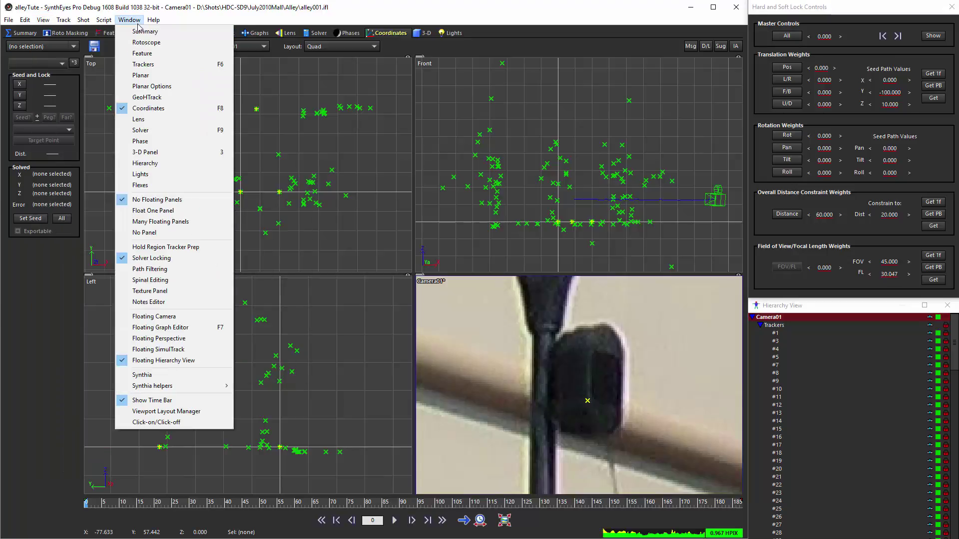
pyautogui.moveTo(43, 19)
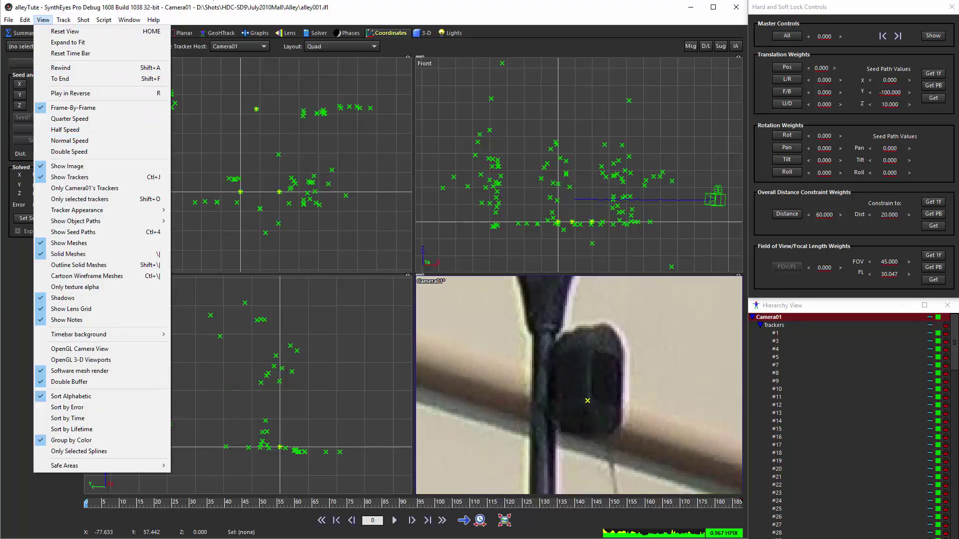
pyautogui.click(213, 15)
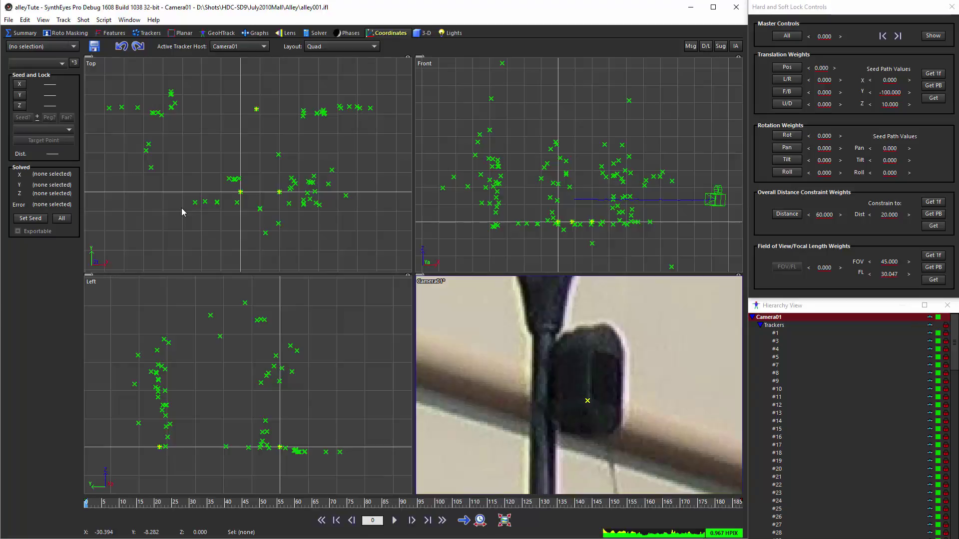
pyautogui.click(25, 19)
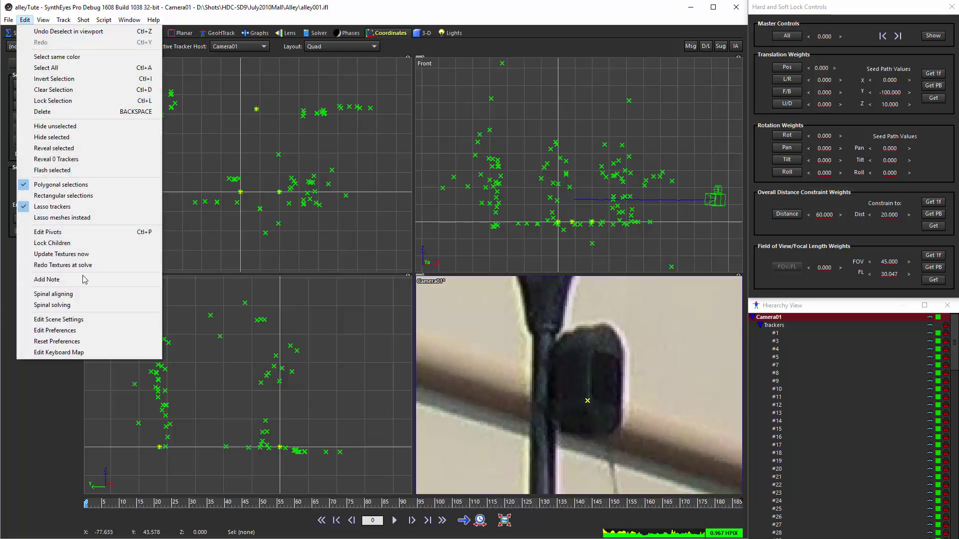
pyautogui.click(65, 330)
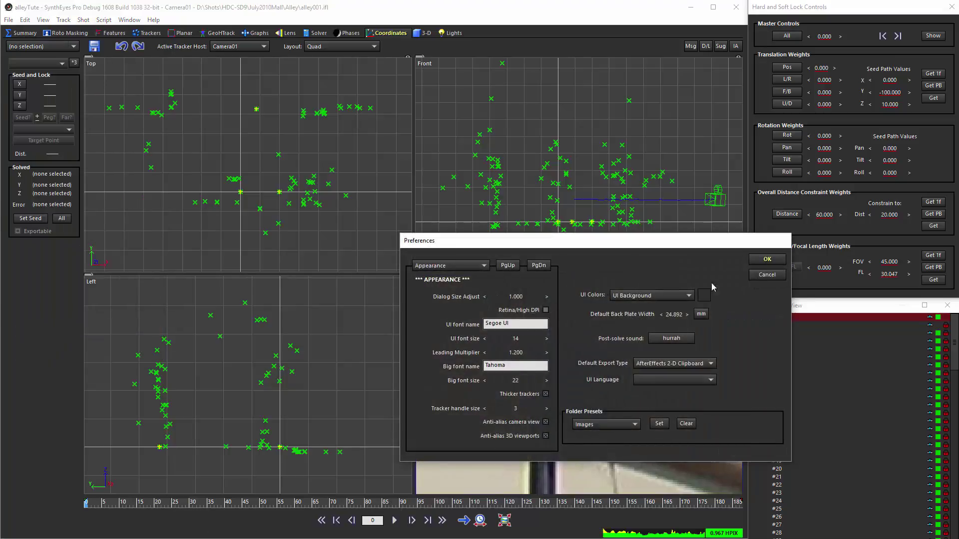
pyautogui.click(762, 275)
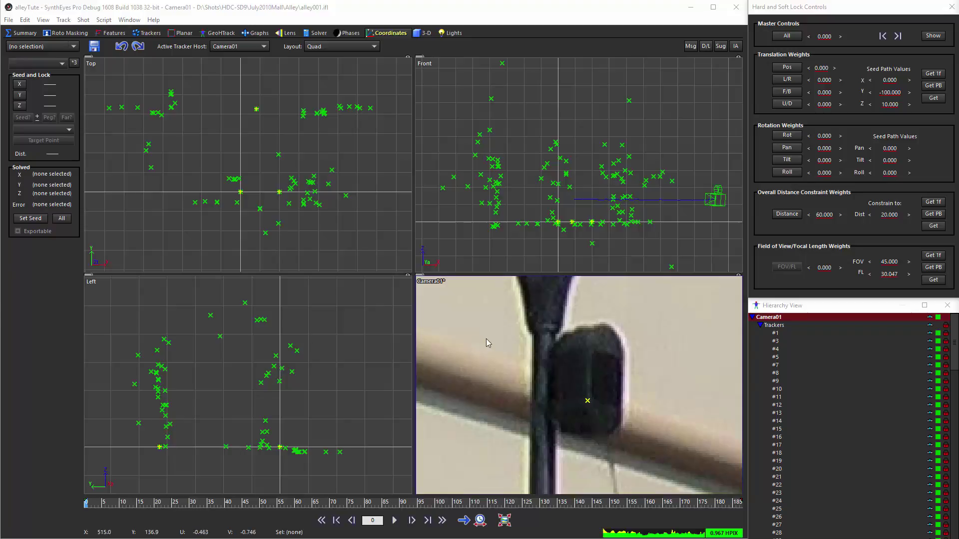
pyautogui.moveTo(495, 358)
pyautogui.mouseDown(button='middle')
pyautogui.moveTo(598, 366)
pyautogui.moveTo(479, 366)
pyautogui.mouseUp(button='middle')
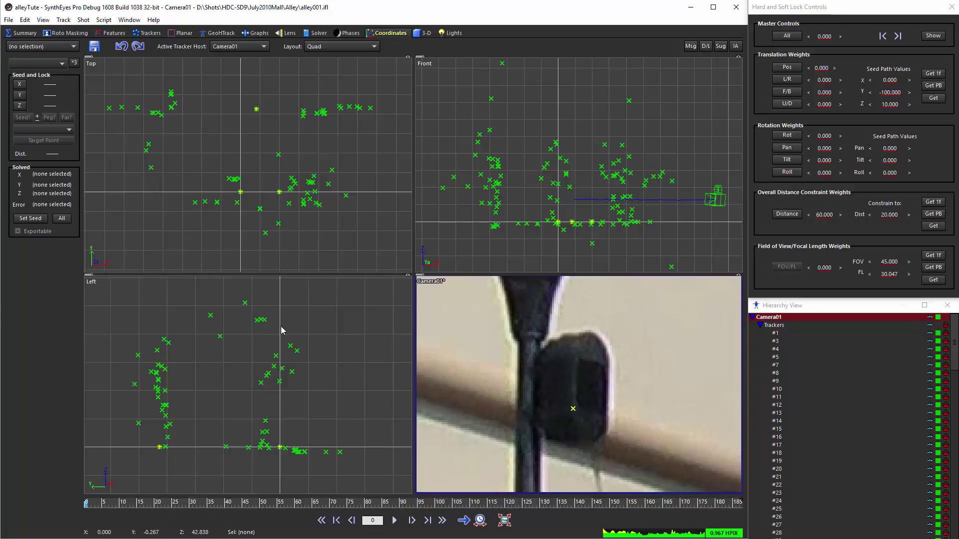
pyautogui.click(44, 20)
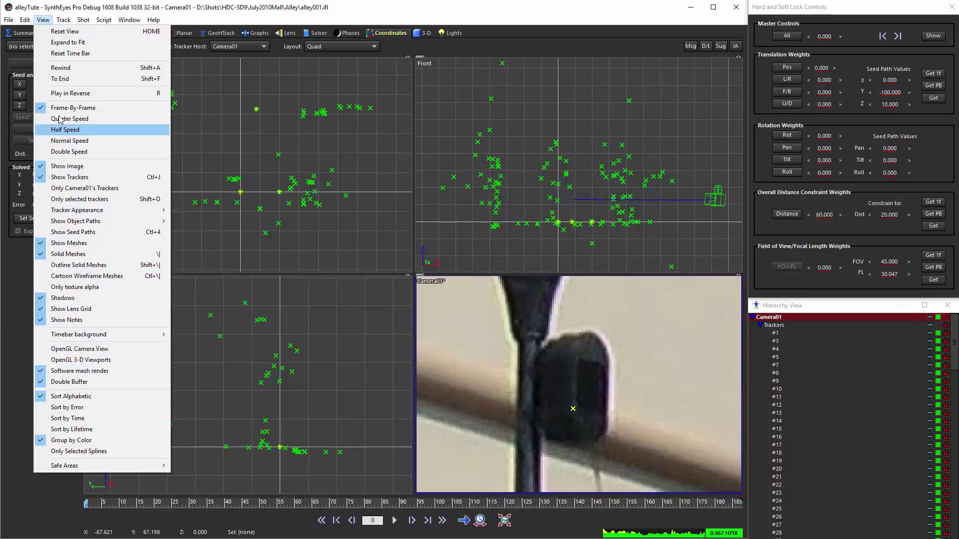
pyautogui.moveTo(129, 23)
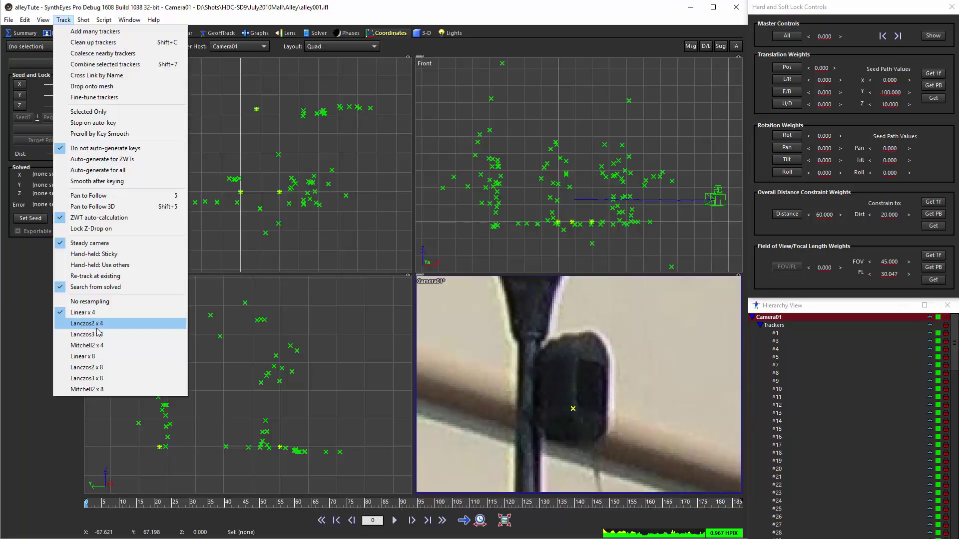
pyautogui.click(315, 20)
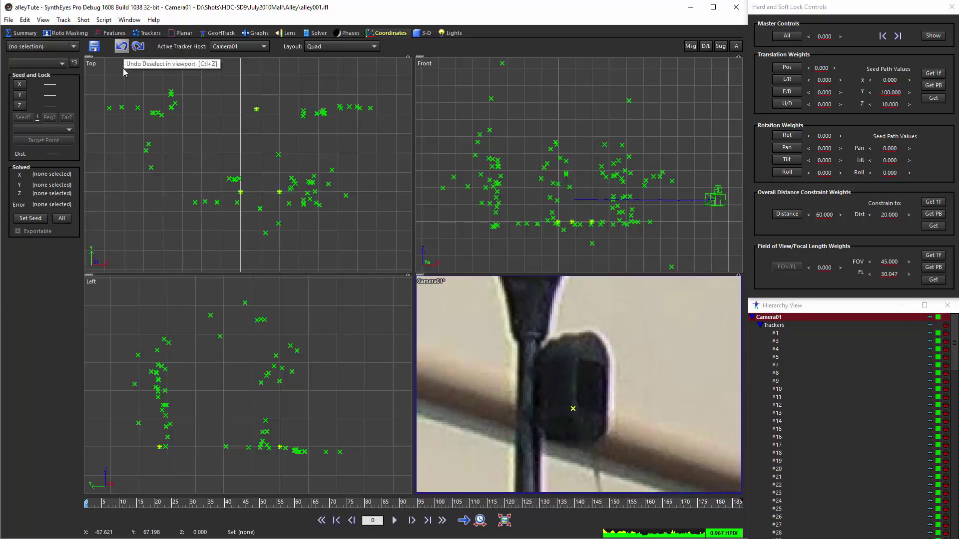
# - In the Graphs room, expand Tracker1, enlarge and separate its U and V velocity curves, and expand Cameras & Objects
pyautogui.click(256, 33)
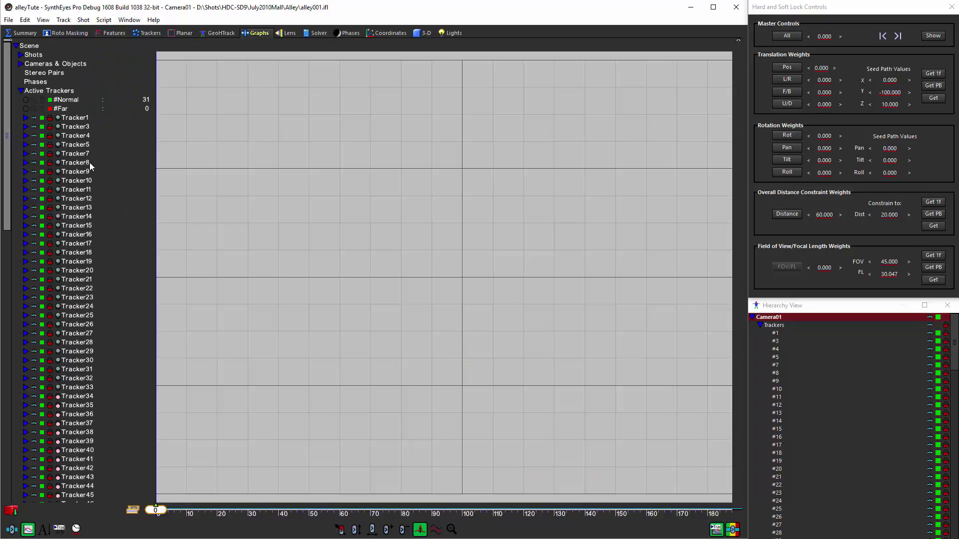
pyautogui.click(25, 117)
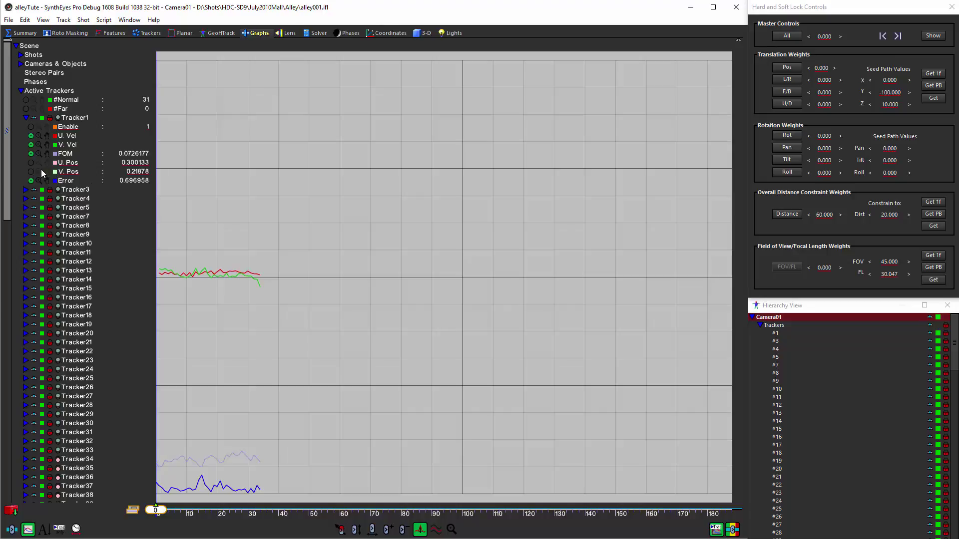
pyautogui.moveTo(39, 145); pyautogui.dragTo(39, 183)
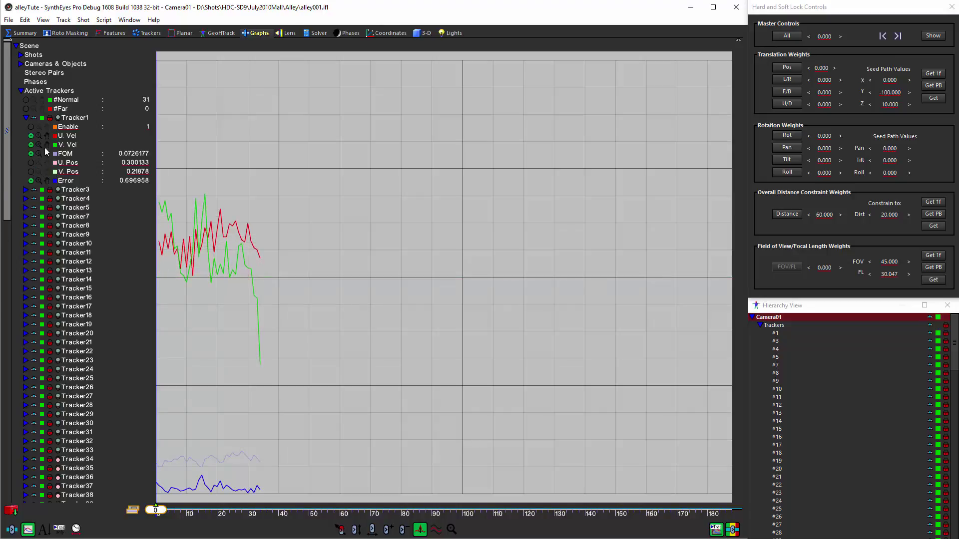
pyautogui.moveTo(46, 145); pyautogui.dragTo(46, 253)
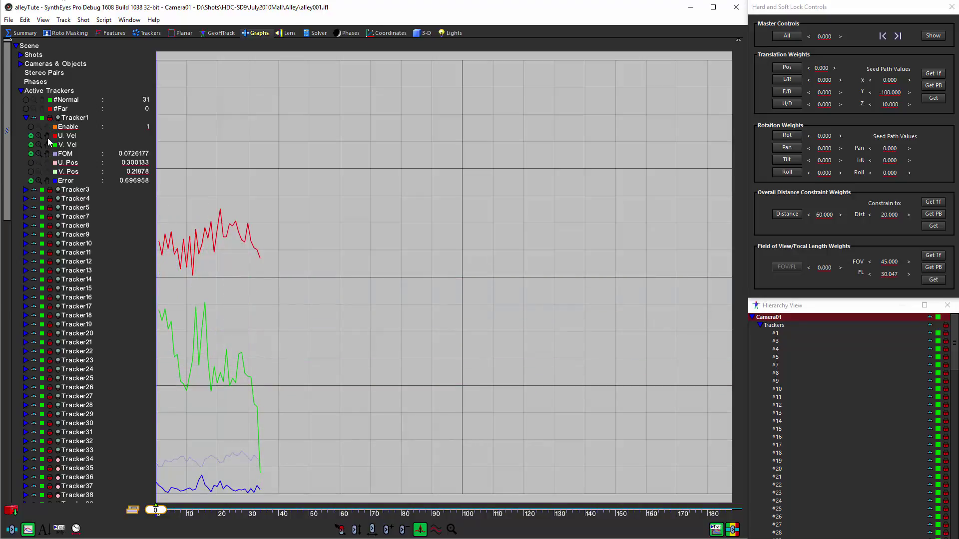
pyautogui.moveTo(47, 138); pyautogui.dragTo(47, 29)
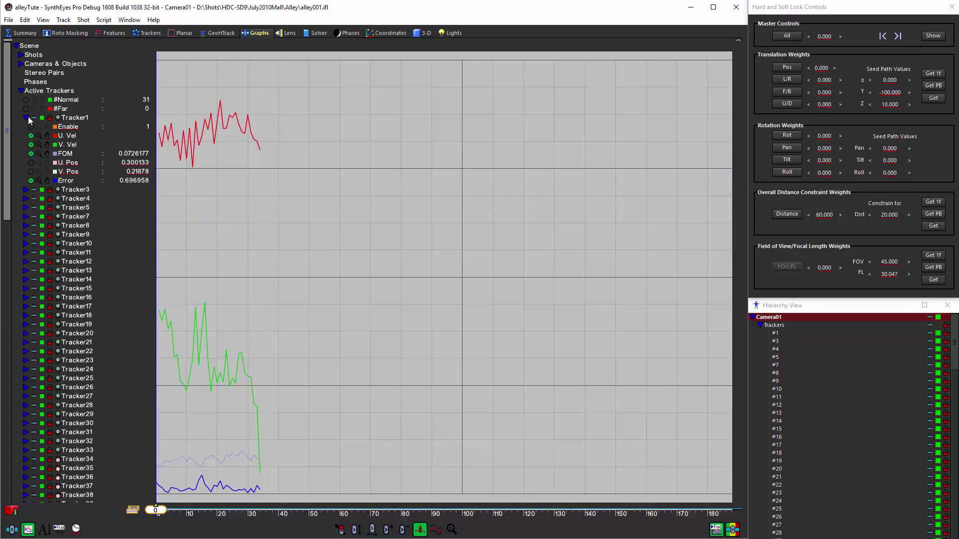
pyautogui.click(21, 64)
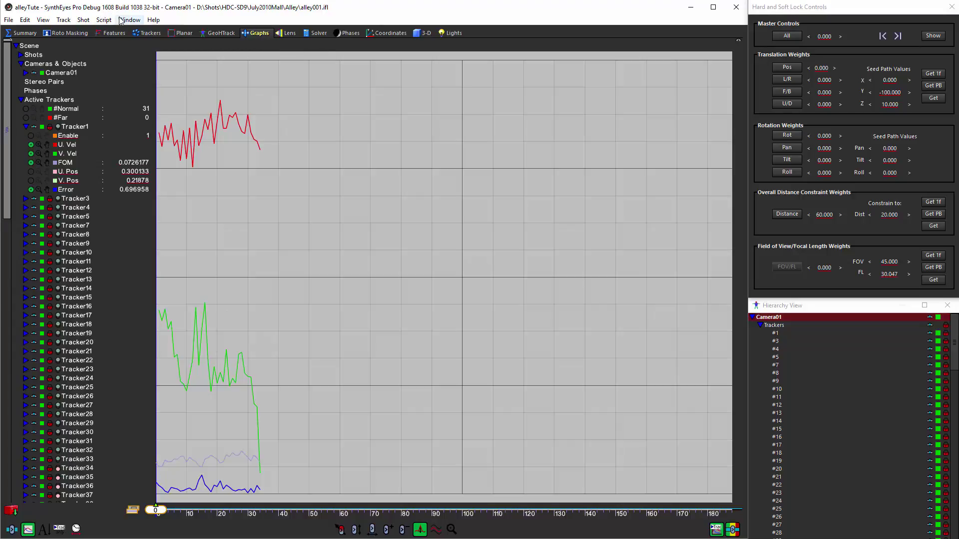
# - Switch to empty.sni and back to alleyTute.sni to check whether the graph editor's expanded entries and curve scaling are restored
pyautogui.click(9, 20)
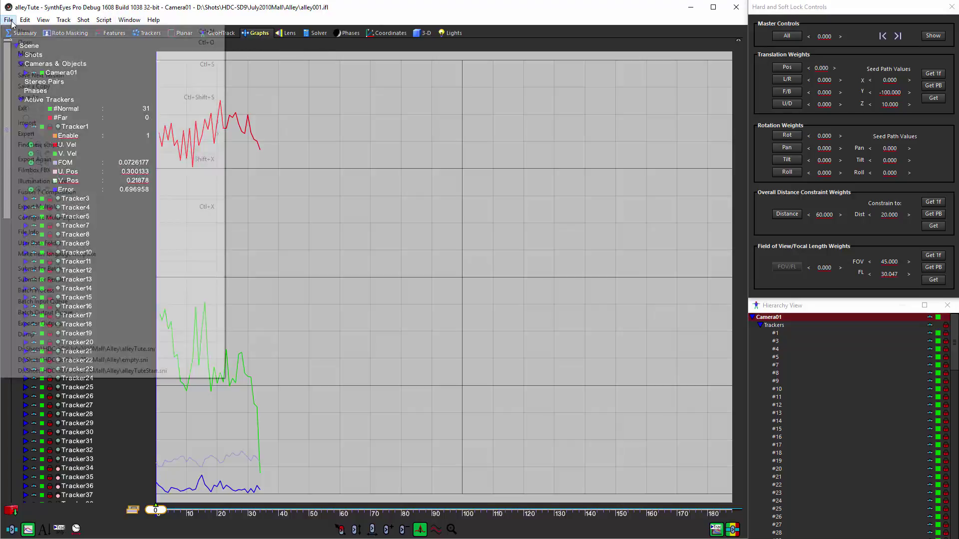
pyautogui.click(62, 359)
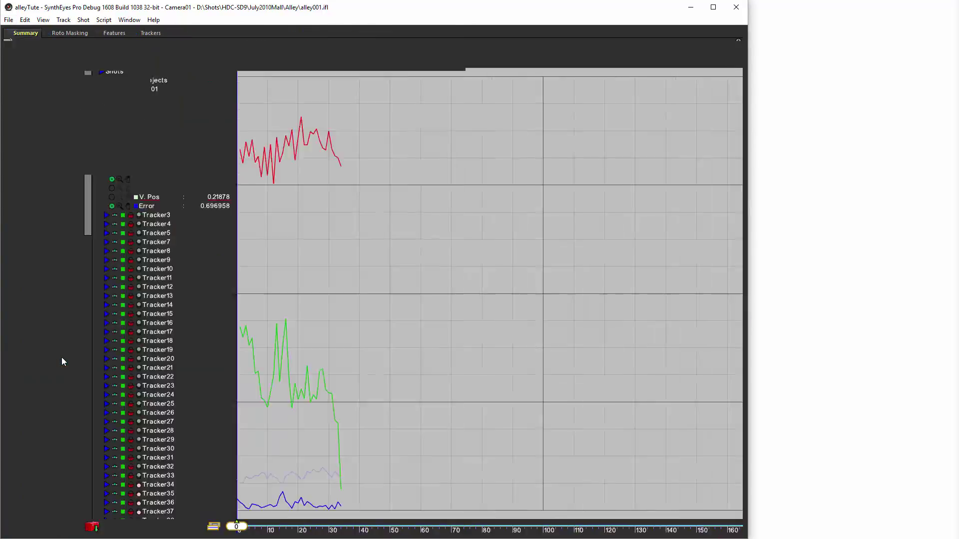
pyautogui.click(9, 20)
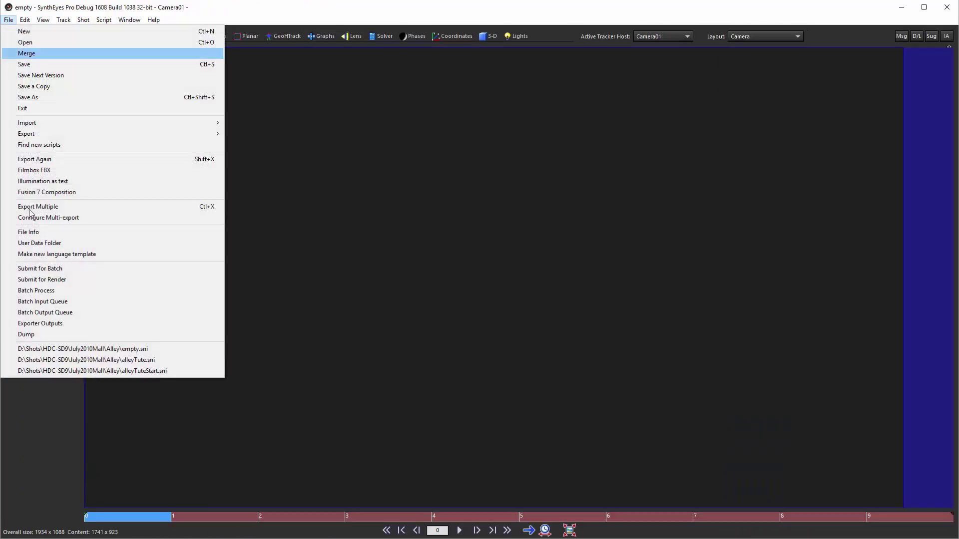
pyautogui.click(86, 360)
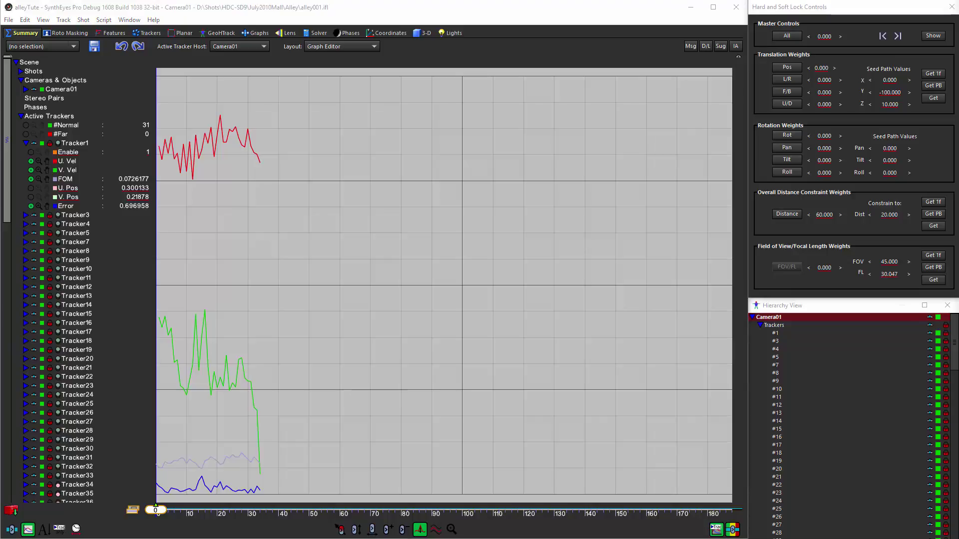
# - Switch to the Trackers room and look through the tracking, window and script options
pyautogui.click(152, 33)
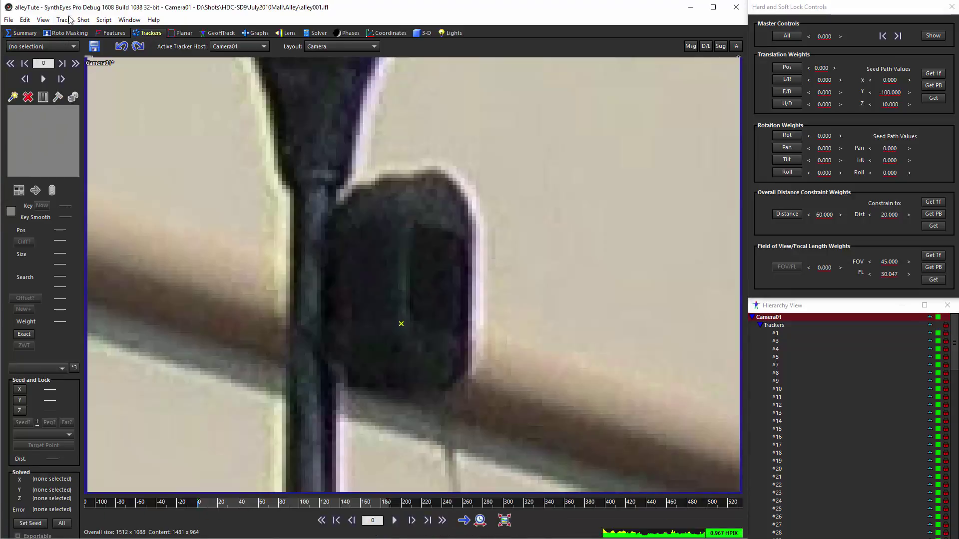
pyautogui.click(69, 19)
pyautogui.moveTo(82, 20)
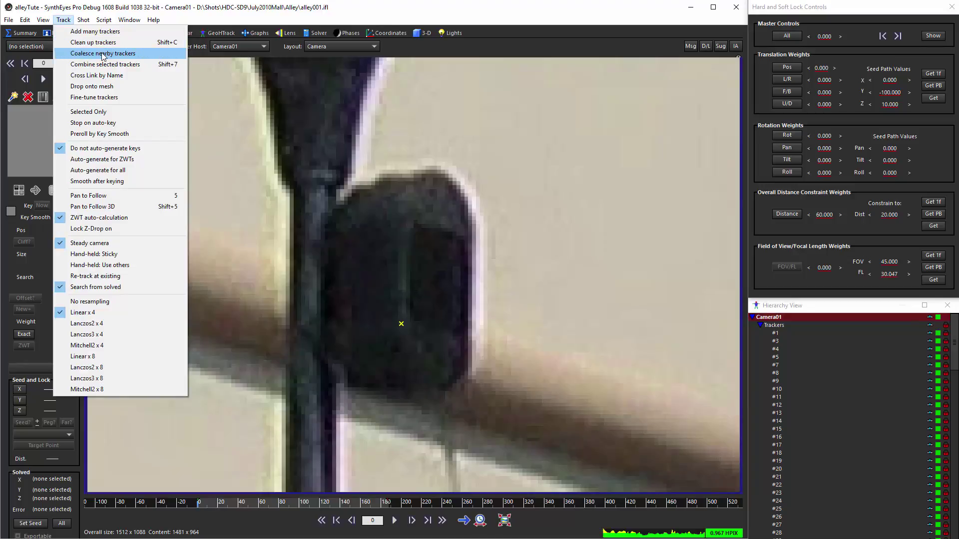
pyautogui.moveTo(129, 19)
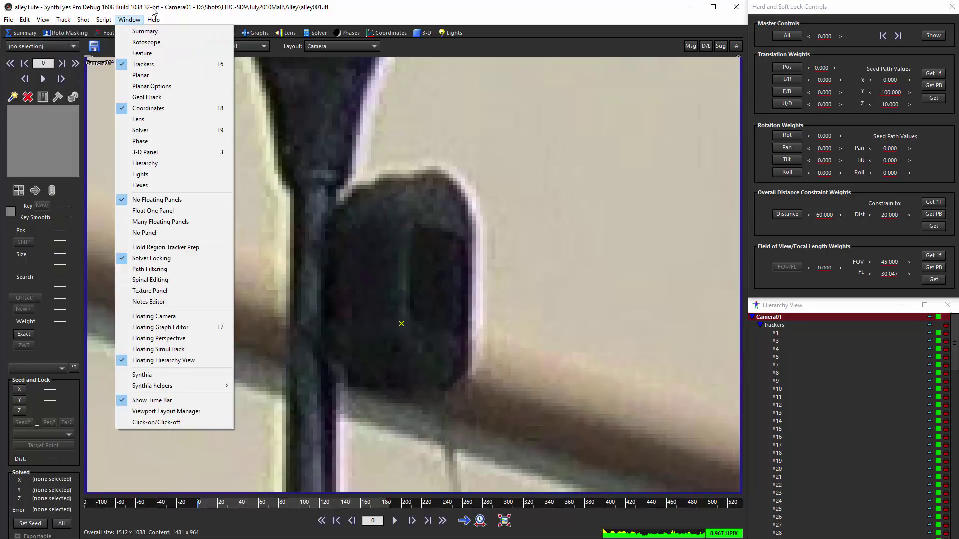
pyautogui.click(154, 12)
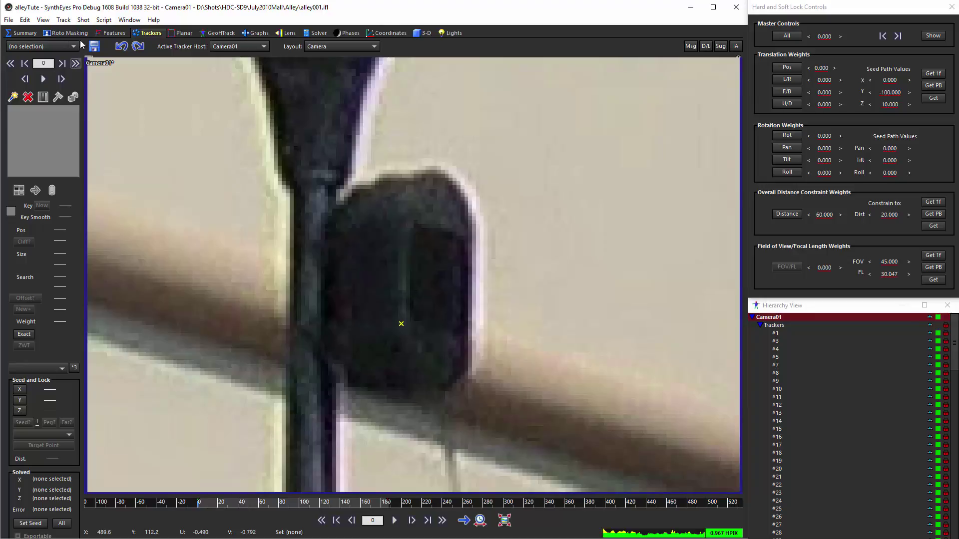
pyautogui.click(104, 21)
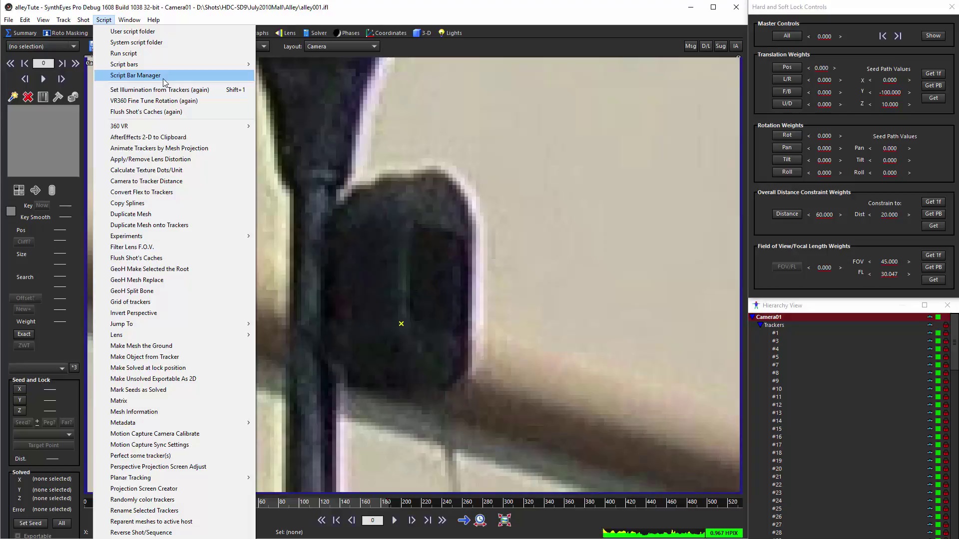
pyautogui.click(226, 42)
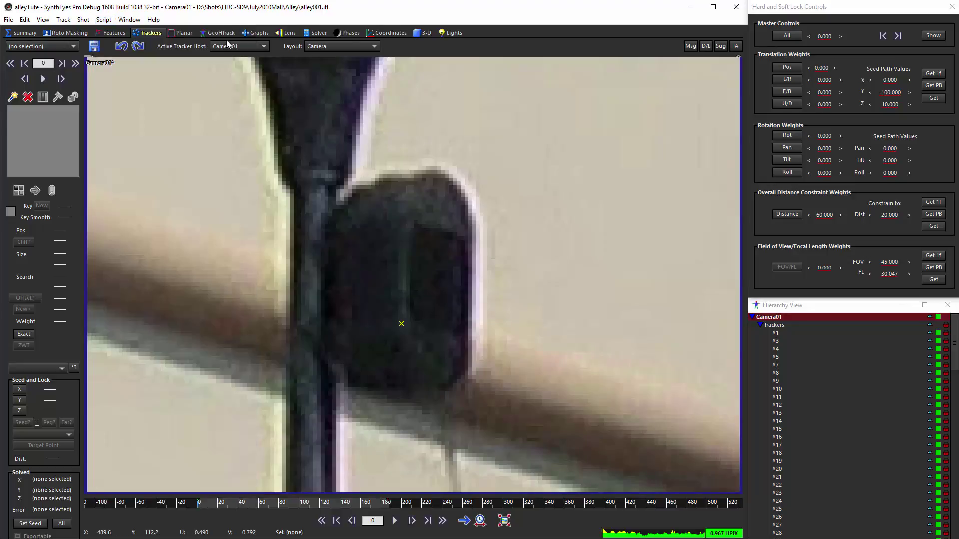
# - In the GeoHTrack room's perspective view, move the Mode toolbar inward from the lower corner, show the View toolbar, and move it toward the opposite upper corner
pyautogui.click(213, 32)
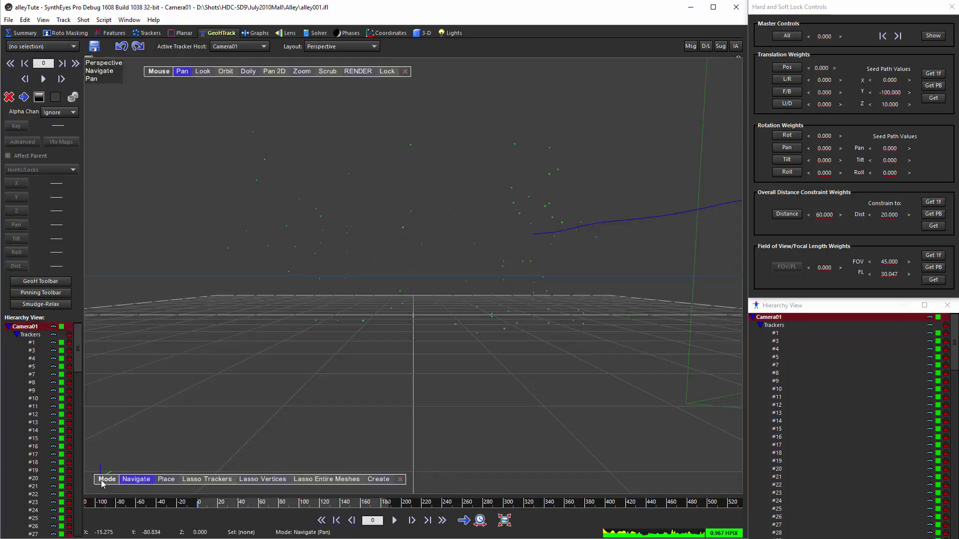
pyautogui.moveTo(102, 483); pyautogui.dragTo(176, 406)
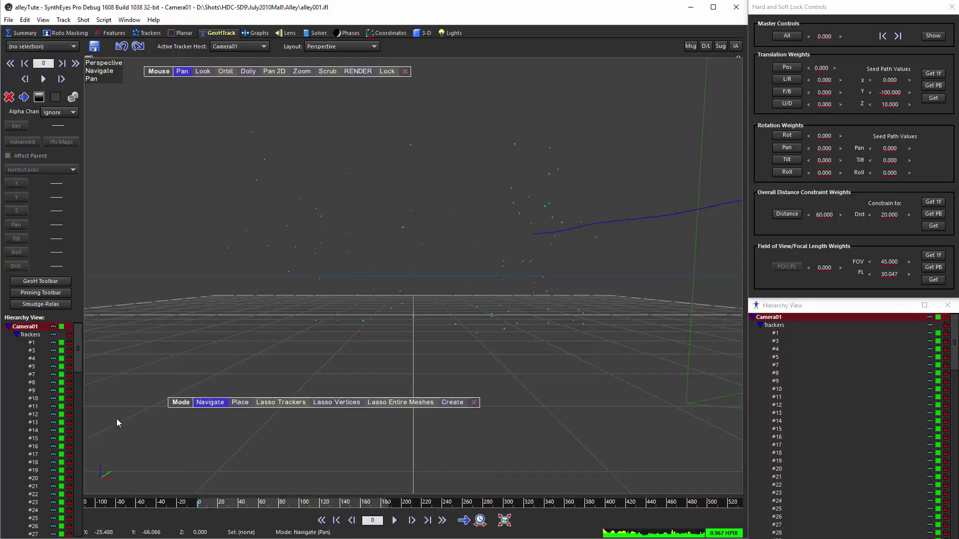
pyautogui.rightClick(271, 198)
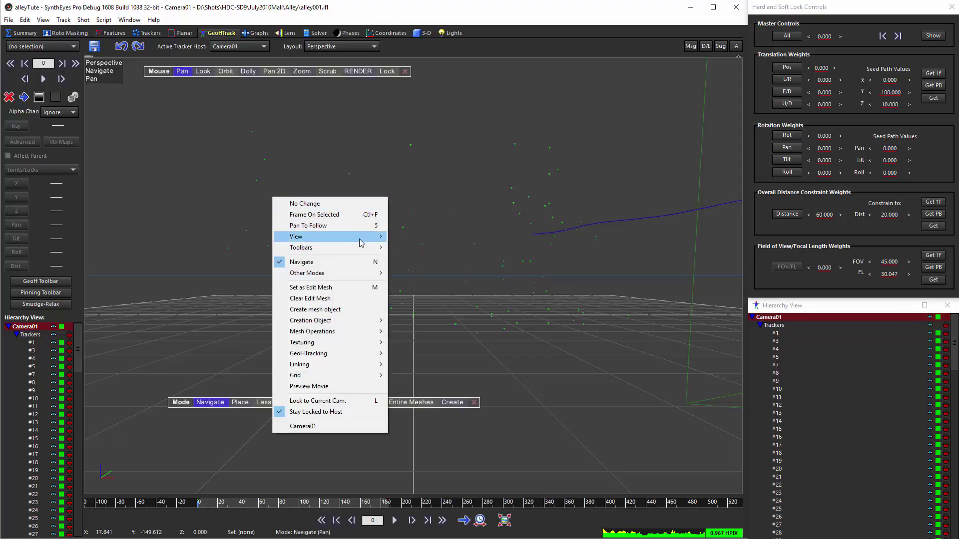
pyautogui.moveTo(362, 248)
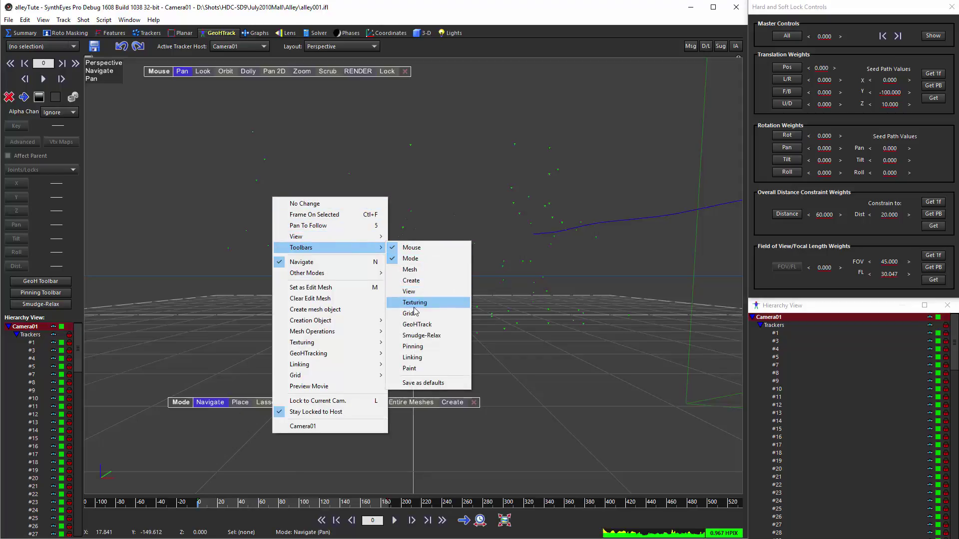
pyautogui.click(409, 291)
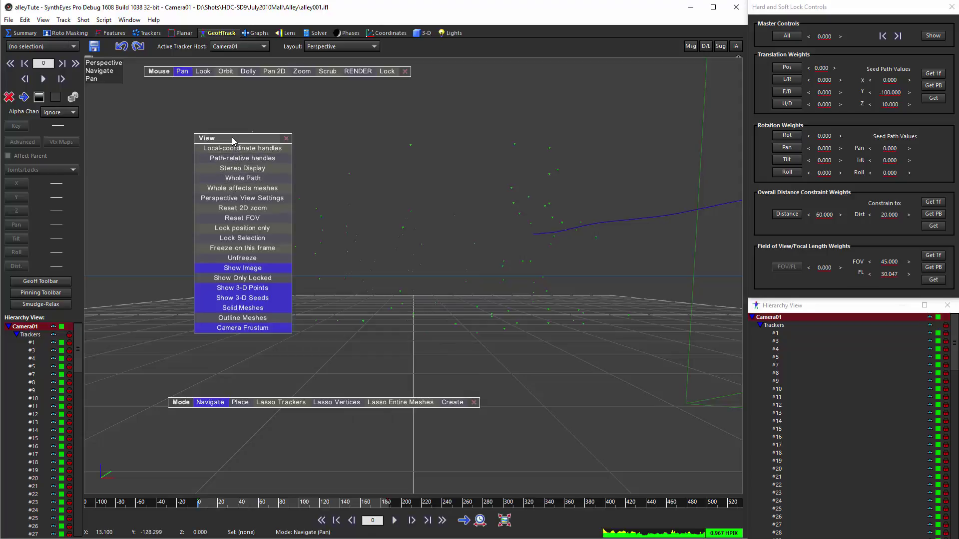
pyautogui.moveTo(232, 141); pyautogui.dragTo(641, 116)
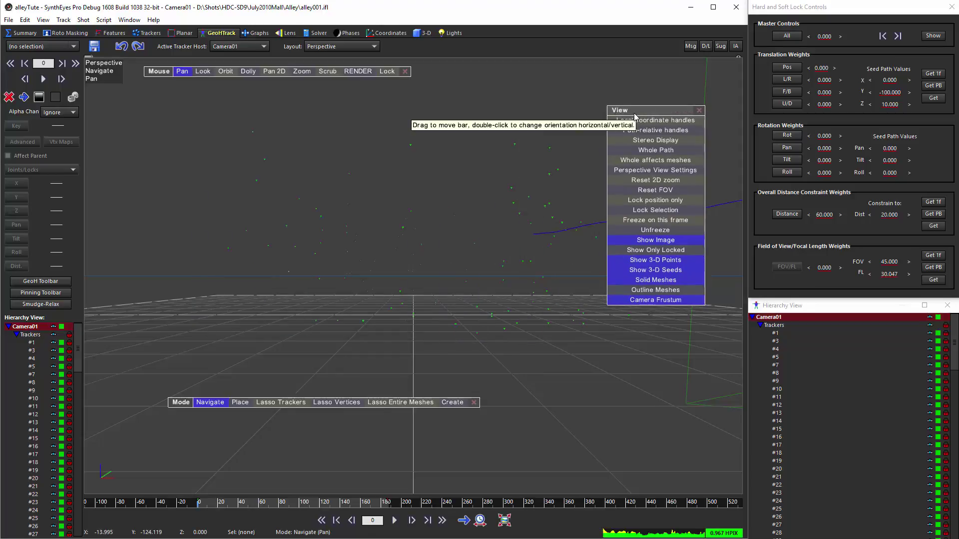
# - Switch the GeoHTrack room's layout to Constrained Pts to view the trackers' constraints and solved positions
pyautogui.click(337, 46)
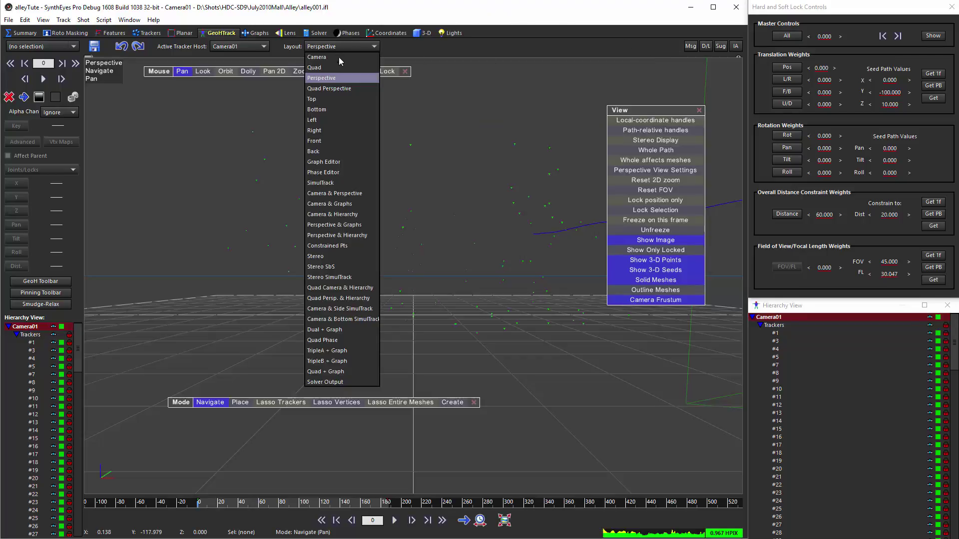
pyautogui.click(343, 246)
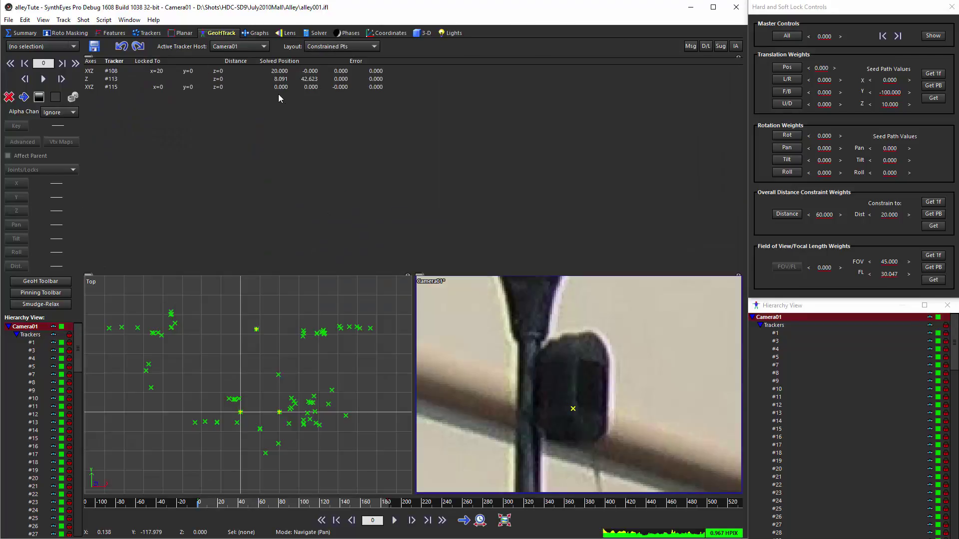
# - From the Trackers room, inspect the Save Sequence settings in image preparation's Output section, and close both dialogs without saving a sequence
pyautogui.click(148, 32)
pyautogui.press('p')
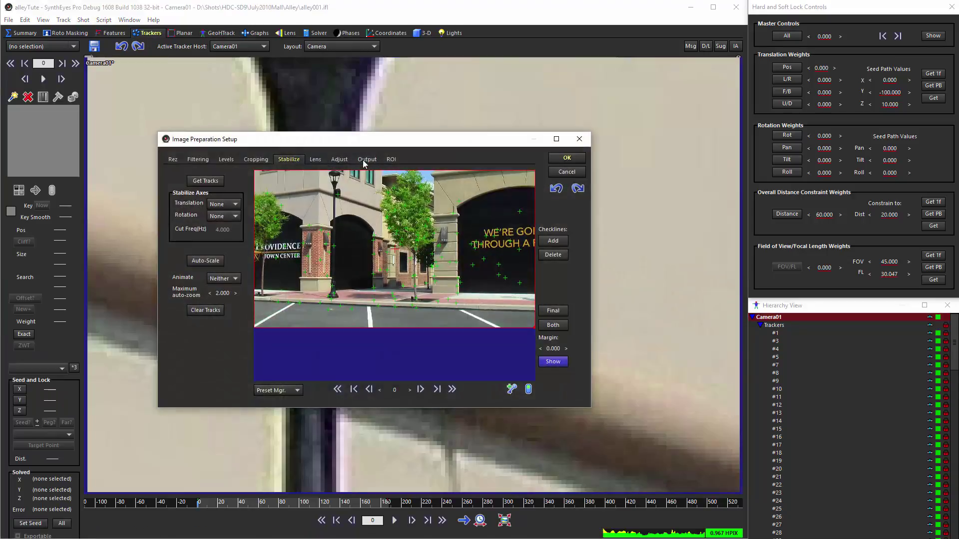
pyautogui.click(366, 159)
pyautogui.click(223, 263)
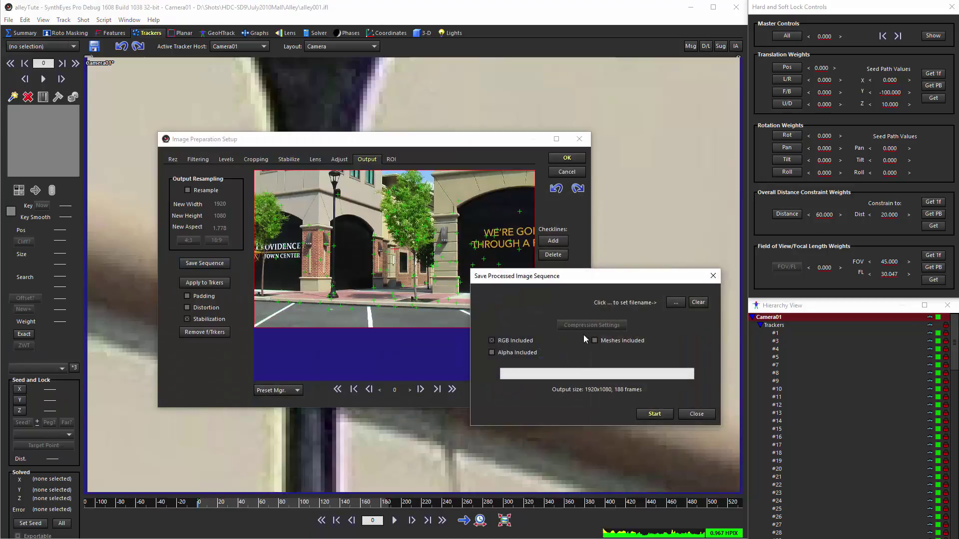
pyautogui.click(715, 276)
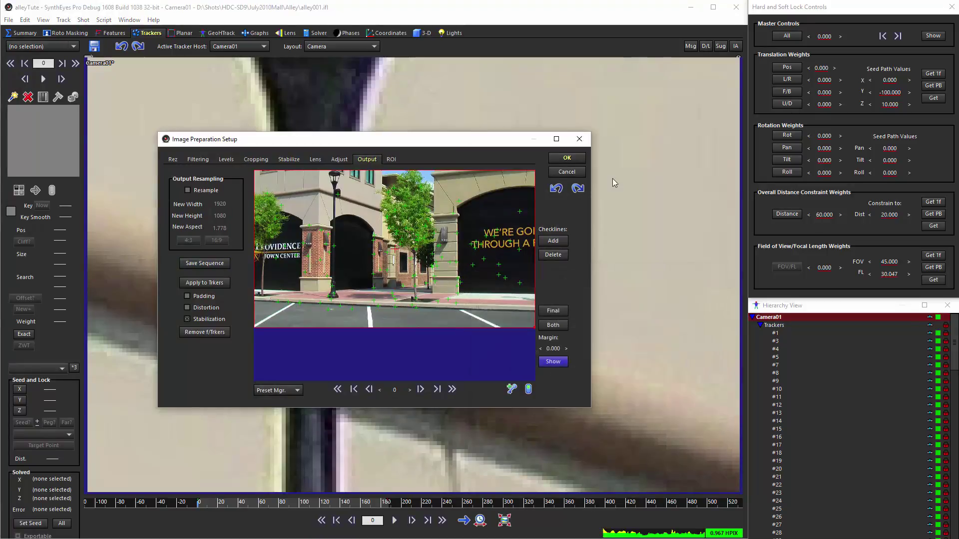
pyautogui.click(579, 139)
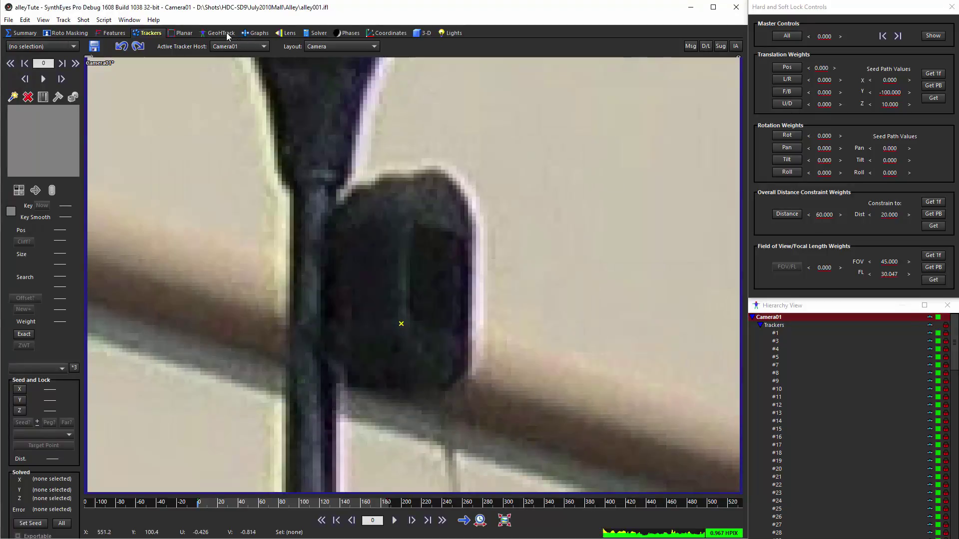
# - Return to the GeoHTrack room, review the perspective view's Preview Movie settings, and dismiss them without starting a render
pyautogui.click(226, 32)
pyautogui.rightClick(350, 138)
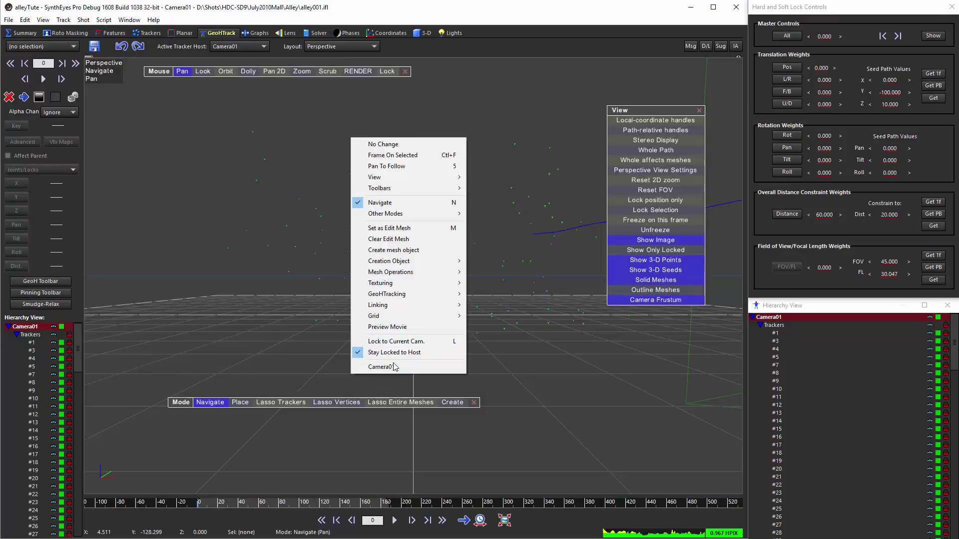
pyautogui.click(396, 327)
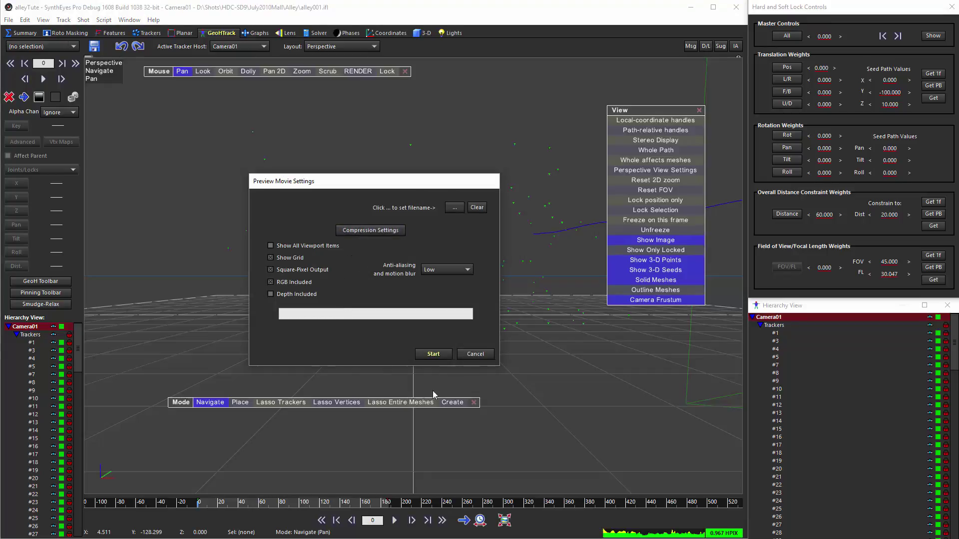
pyautogui.click(475, 354)
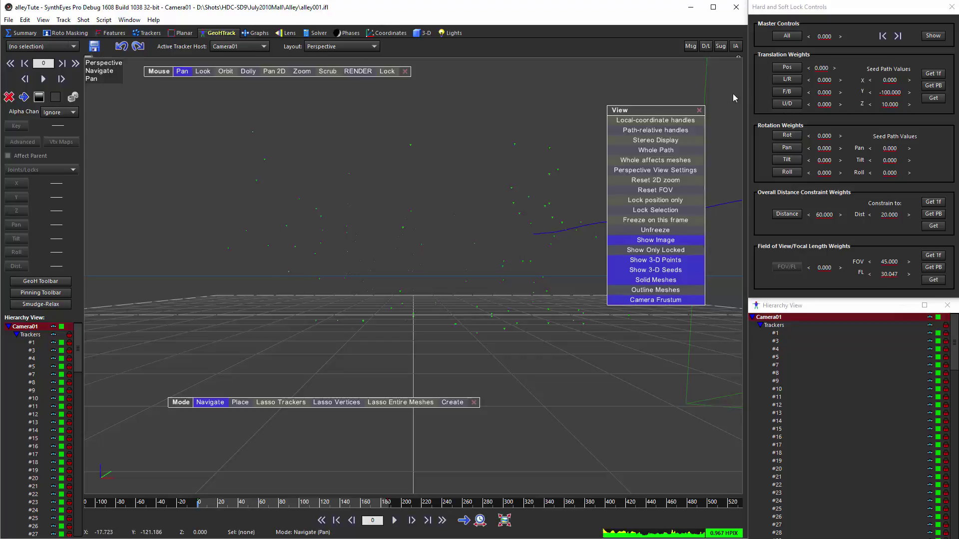
# - Close the View and Mode toolbars in the perspective view, keeping the Mouse toolbar
pyautogui.click(699, 110)
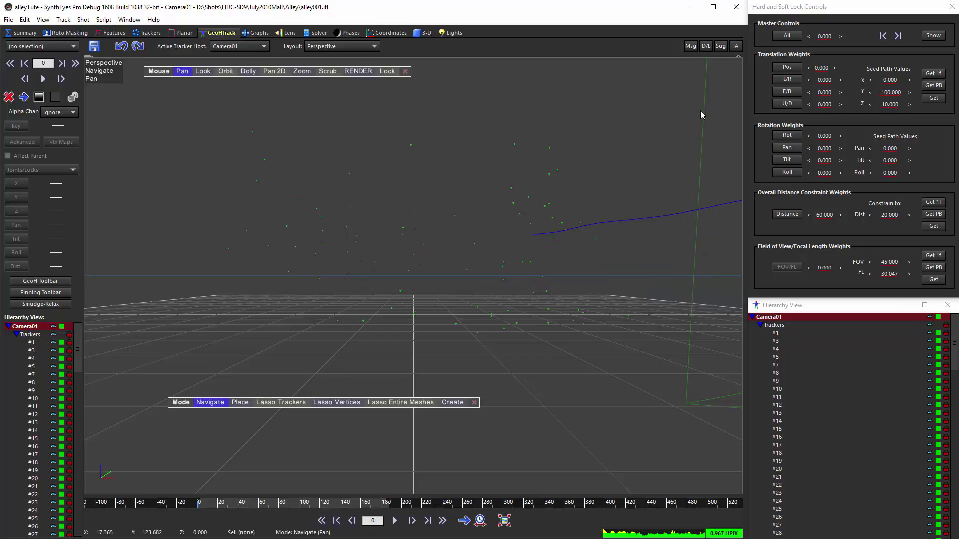
pyautogui.click(473, 403)
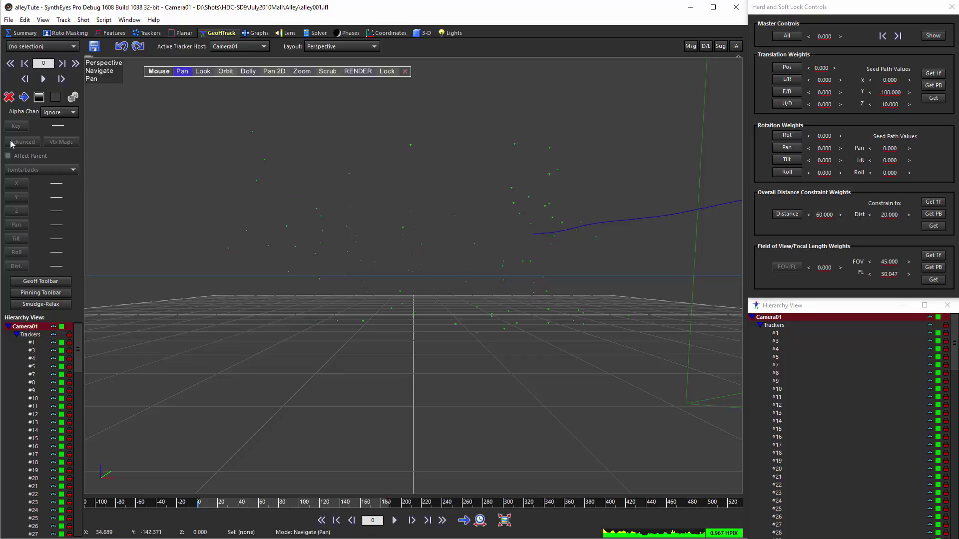
# - In the File Open preferences, review the choices for loading Placements and Settings, leaving the option at Always load
pyautogui.click(24, 21)
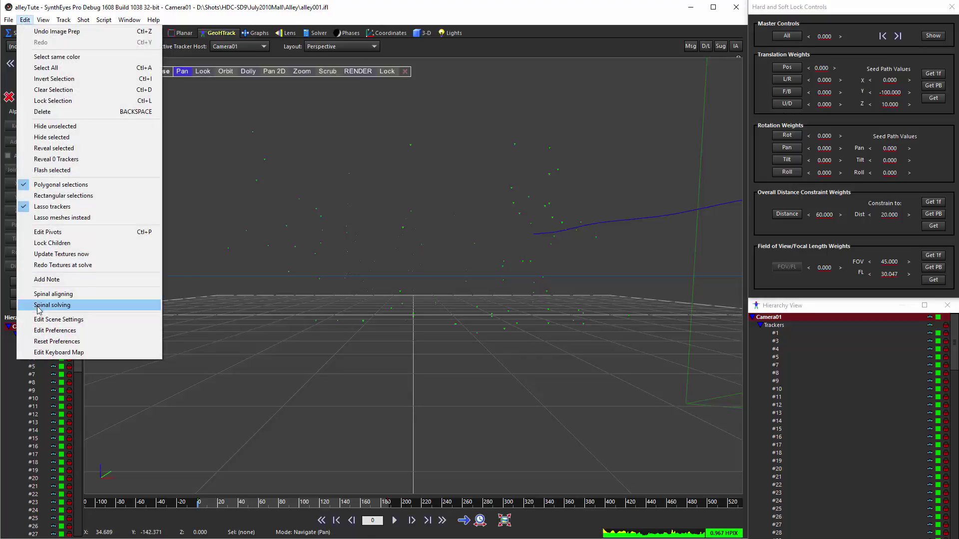
pyautogui.click(55, 330)
pyautogui.click(440, 267)
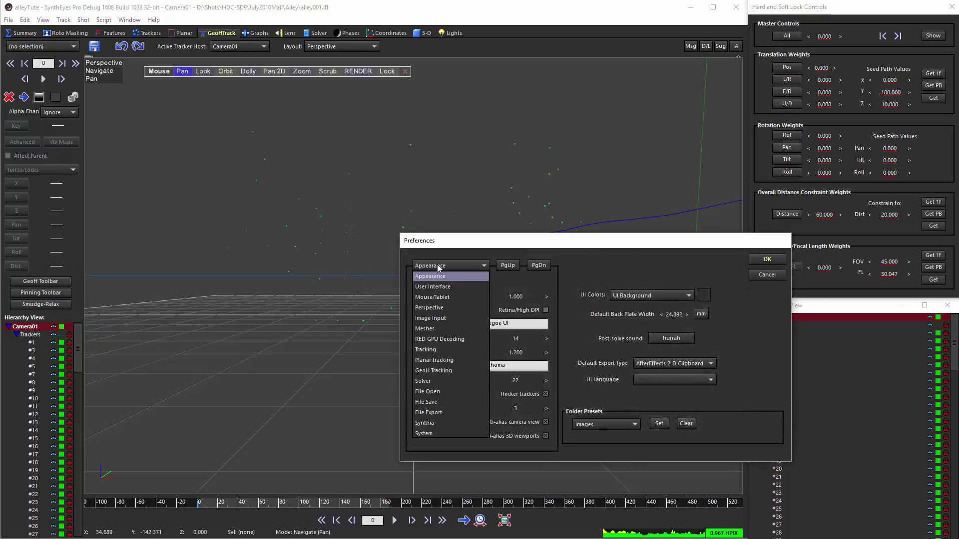
pyautogui.click(420, 392)
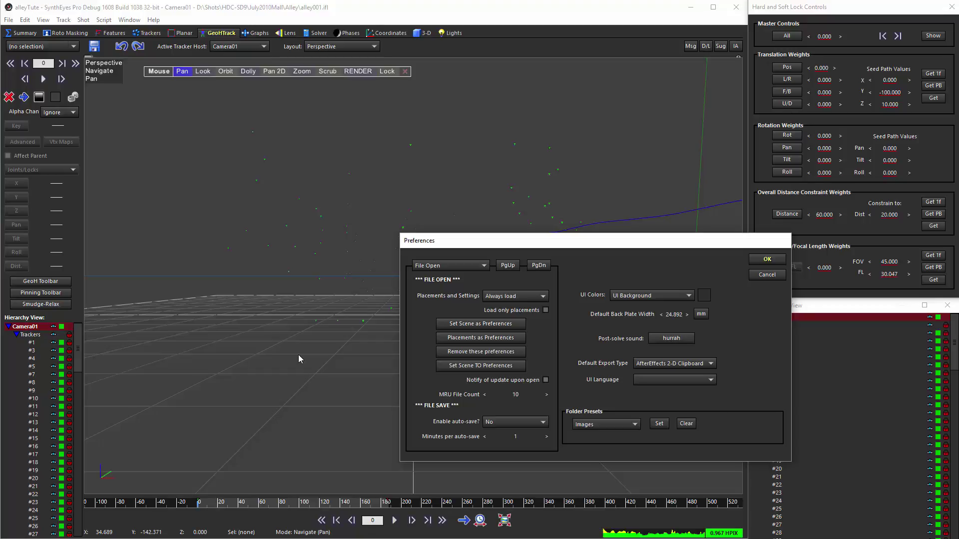
pyautogui.click(526, 298)
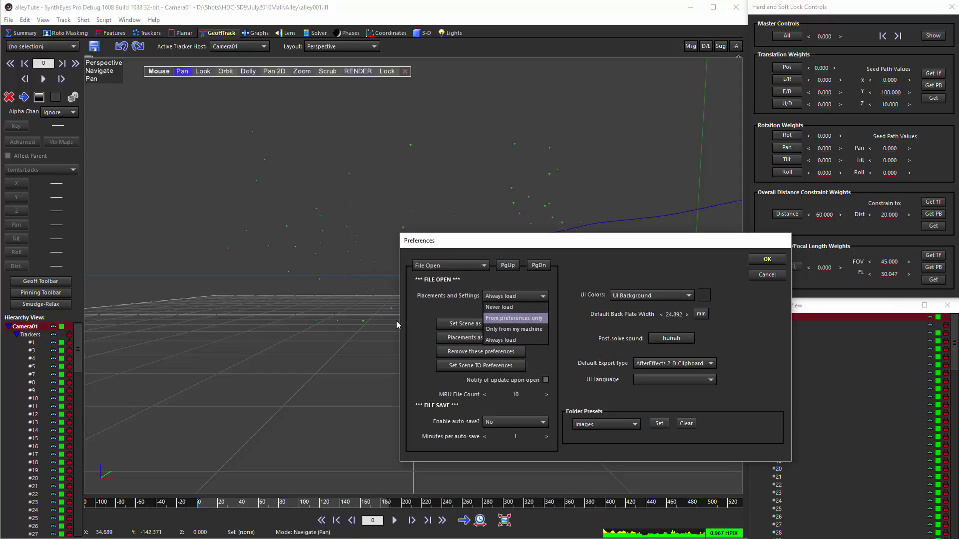
pyautogui.click(422, 351)
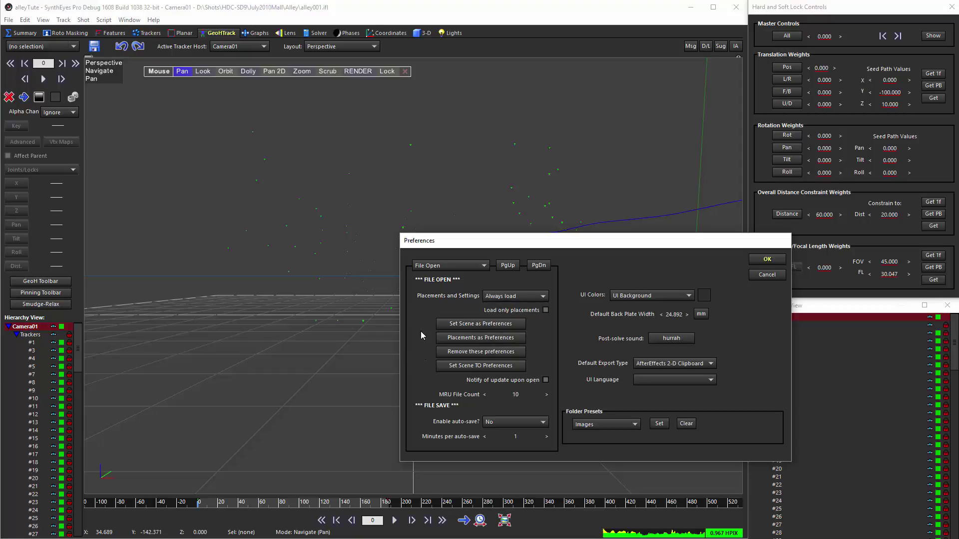